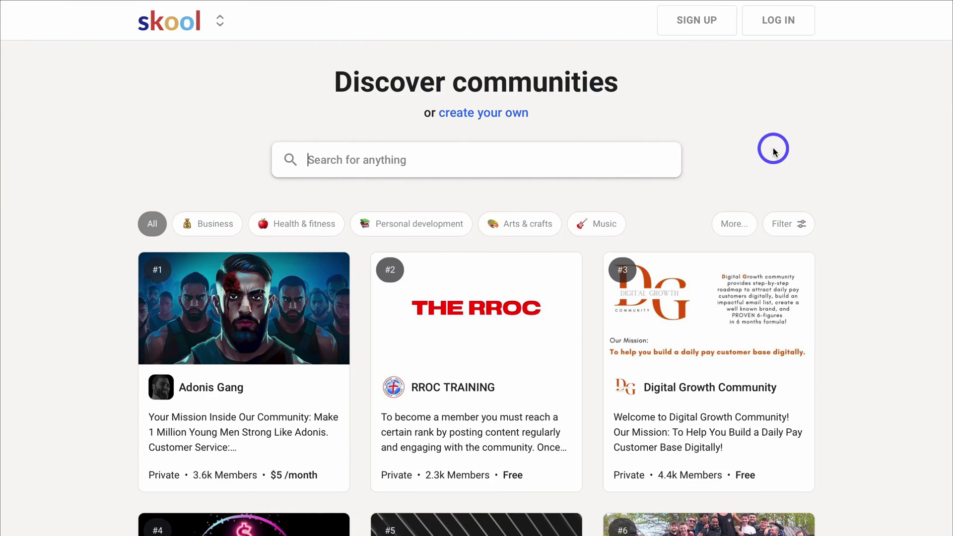
Scroll the ranked Discover communities down past Project X, EasyGrow and Digital CEOs to #18
scroll(773, 150, "down", 6)
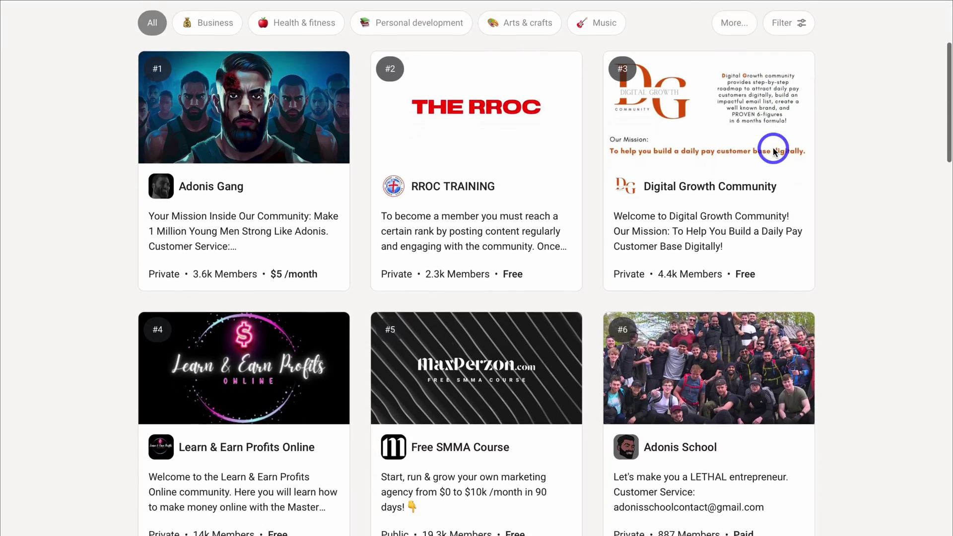
scroll(773, 150, "down", 2)
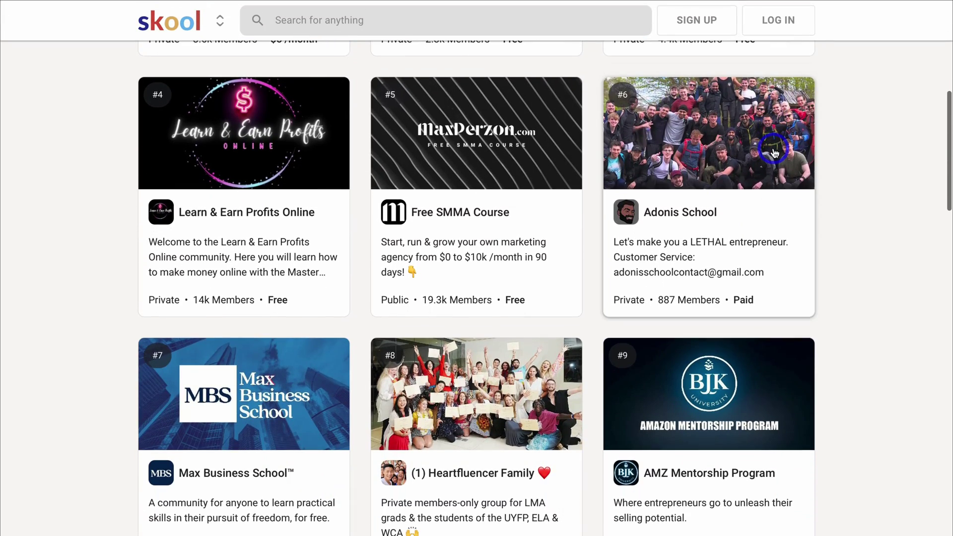
scroll(773, 150, "down", 4)
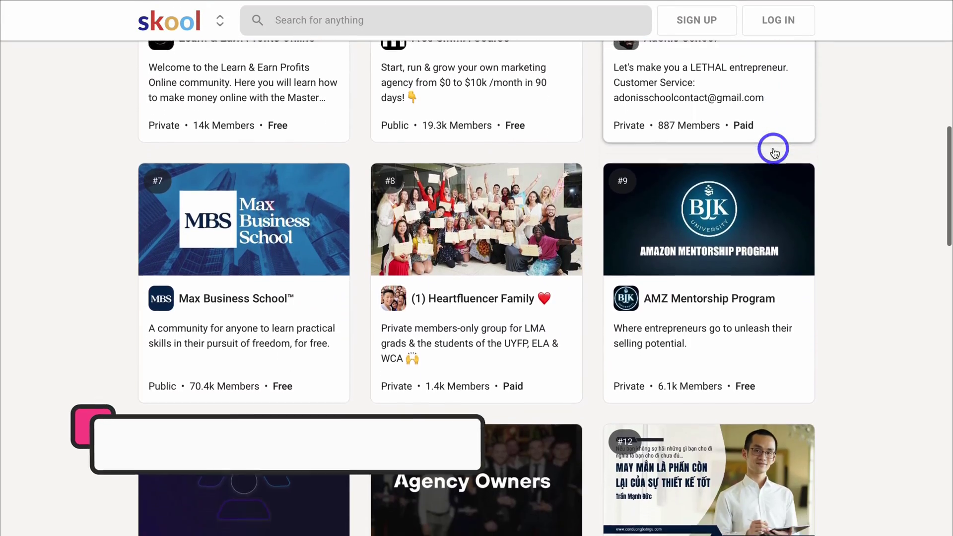
scroll(768, 156, "down", 6)
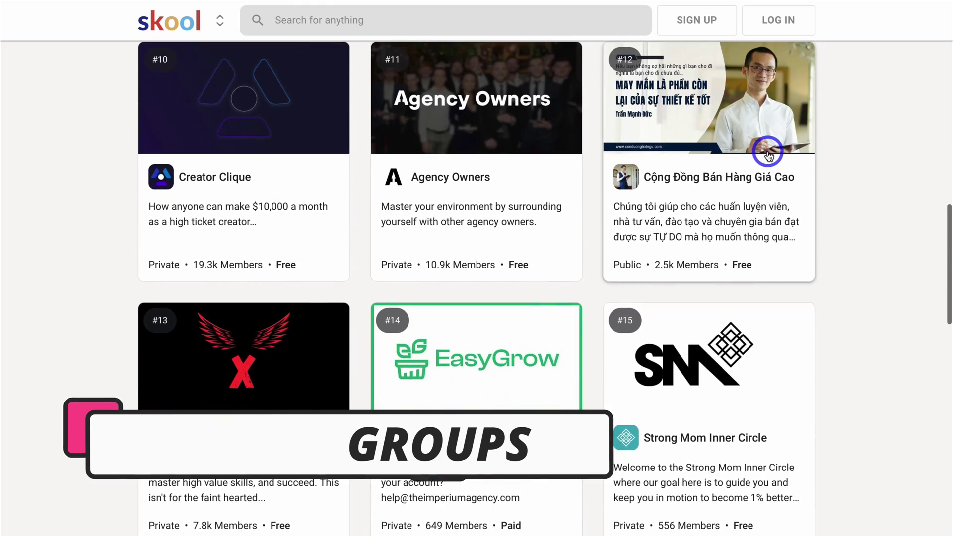
scroll(768, 156, "down", 4)
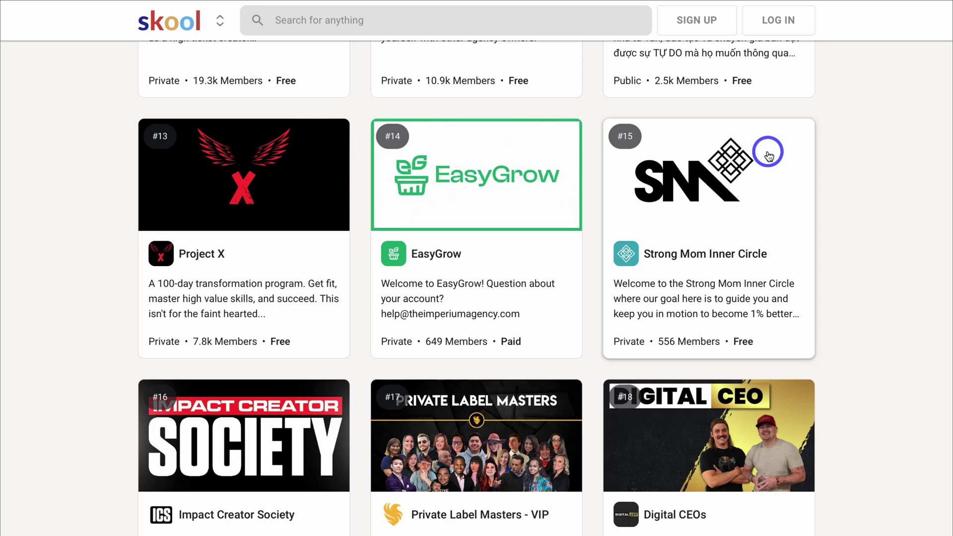
scroll(768, 157, "up", 20)
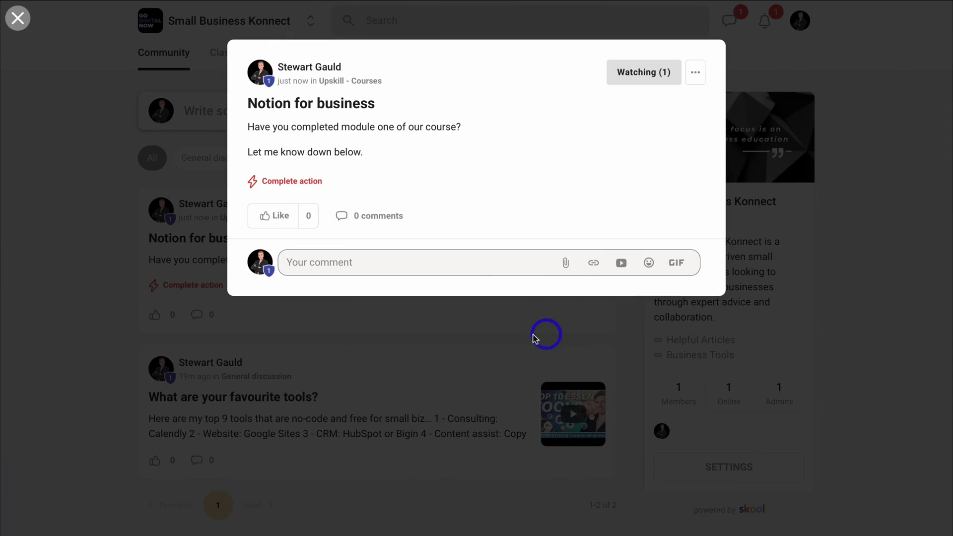
Close the post, filter by General discussion, then reopen and close the Notion for business post
left_click(504, 338)
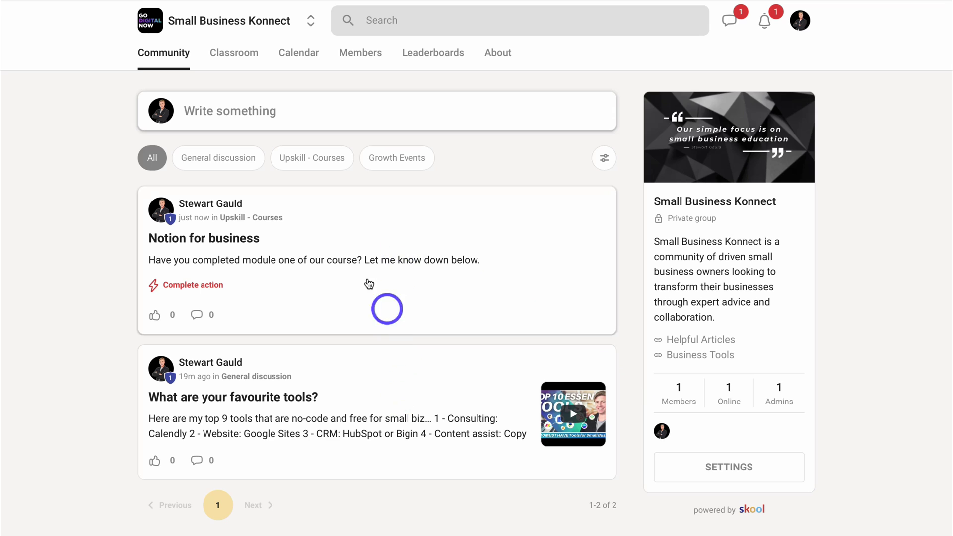
left_click(199, 164)
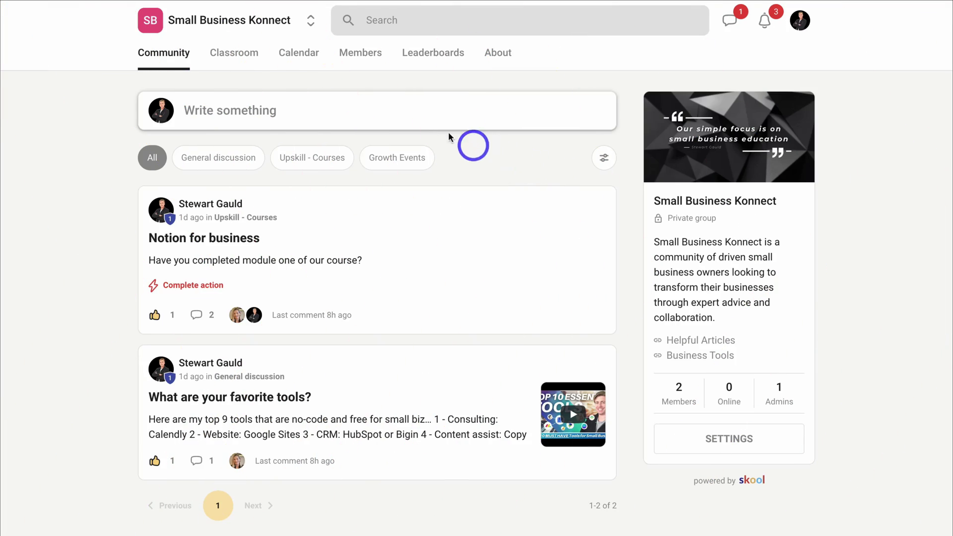
left_click(304, 21)
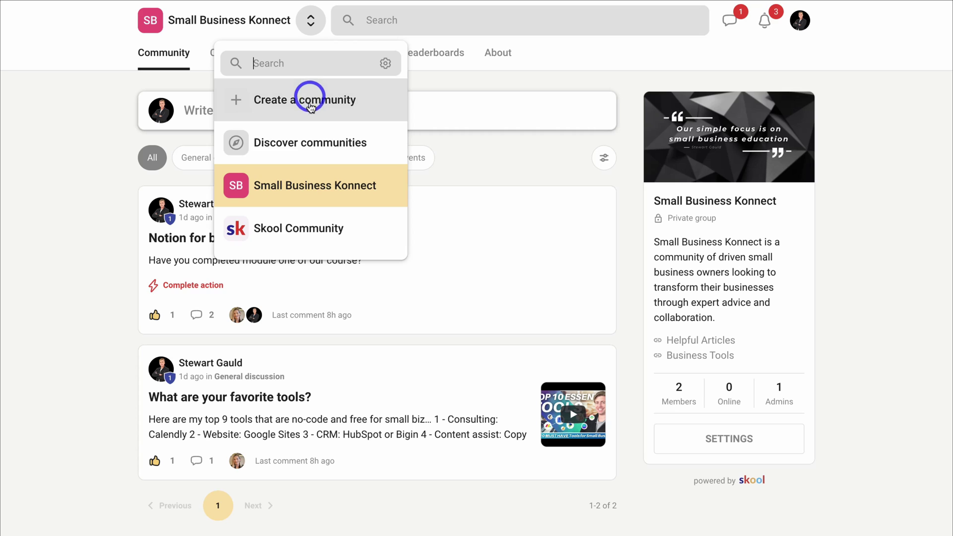
left_click(312, 188)
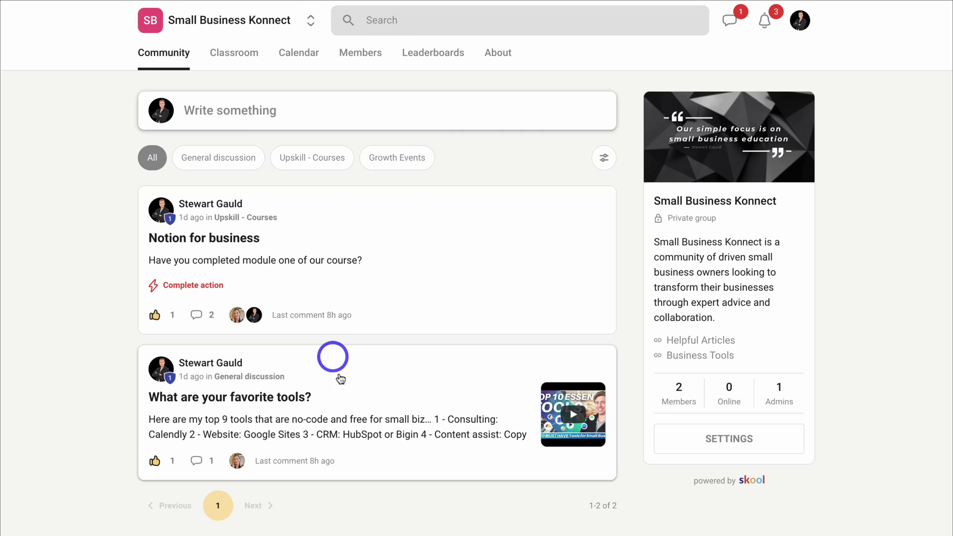
left_click(363, 290)
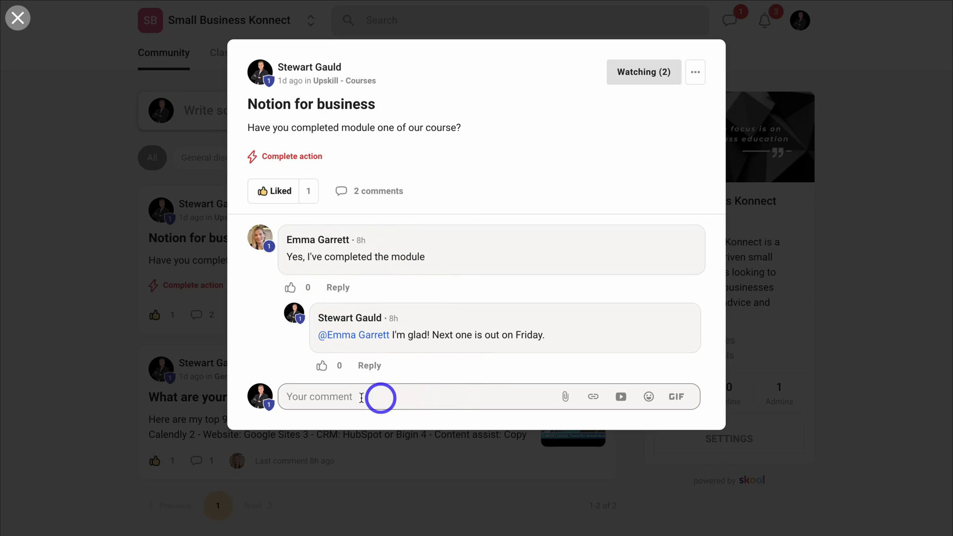
left_click(732, 290)
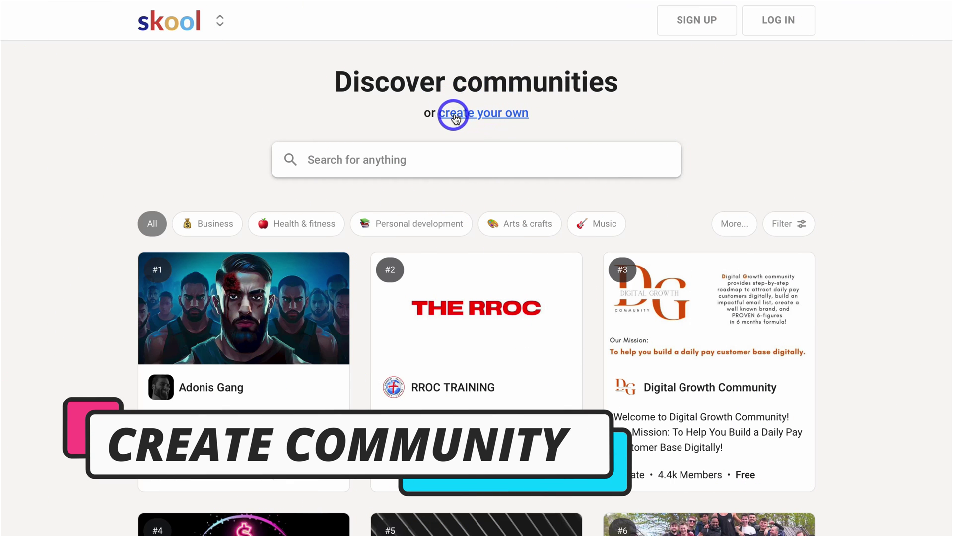
Sign up and create a new private group named Small Business Konnect
left_click(485, 115)
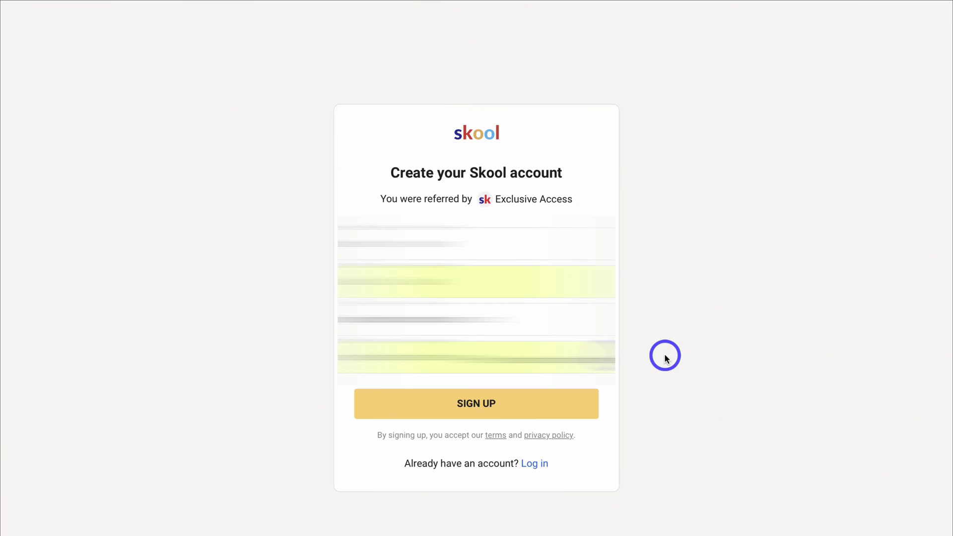
left_click(552, 407)
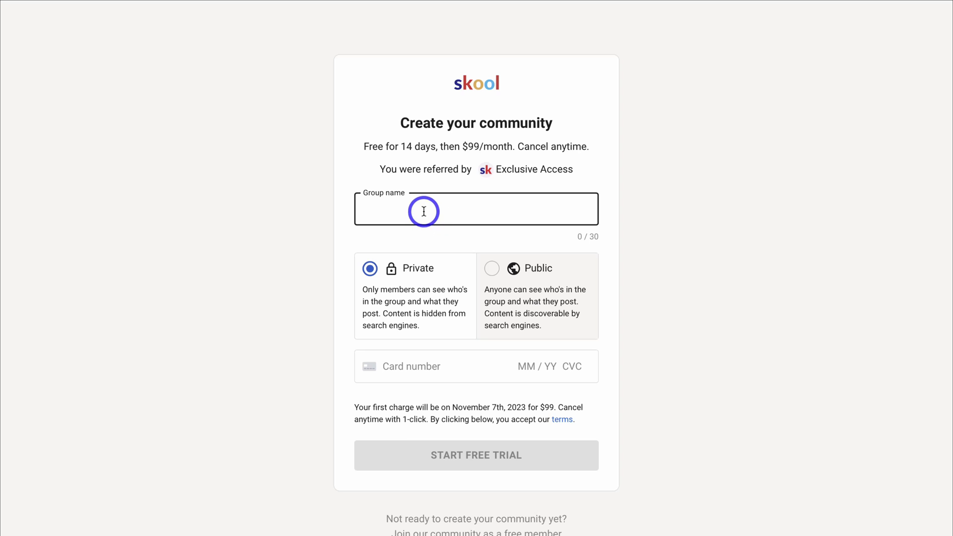
type("Small Business Konnect")
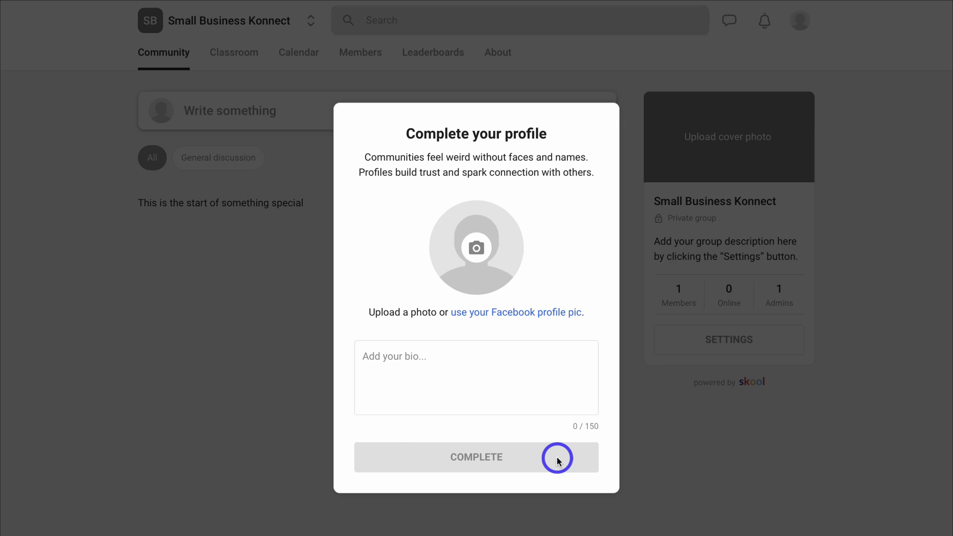
Set Project 462.png as profile photo with bio 'I'm a passionate small business strategist.'
left_click(485, 252)
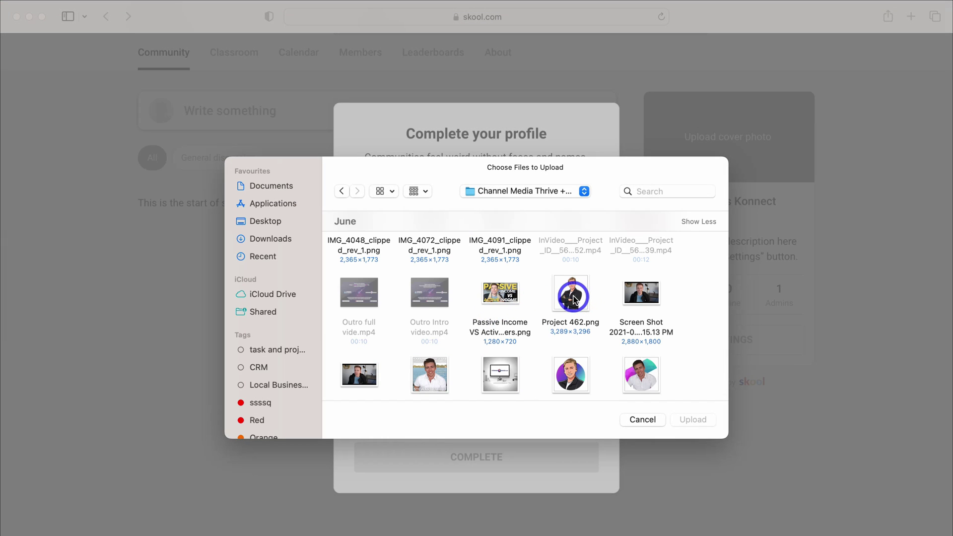
left_click(573, 299)
left_click(693, 420)
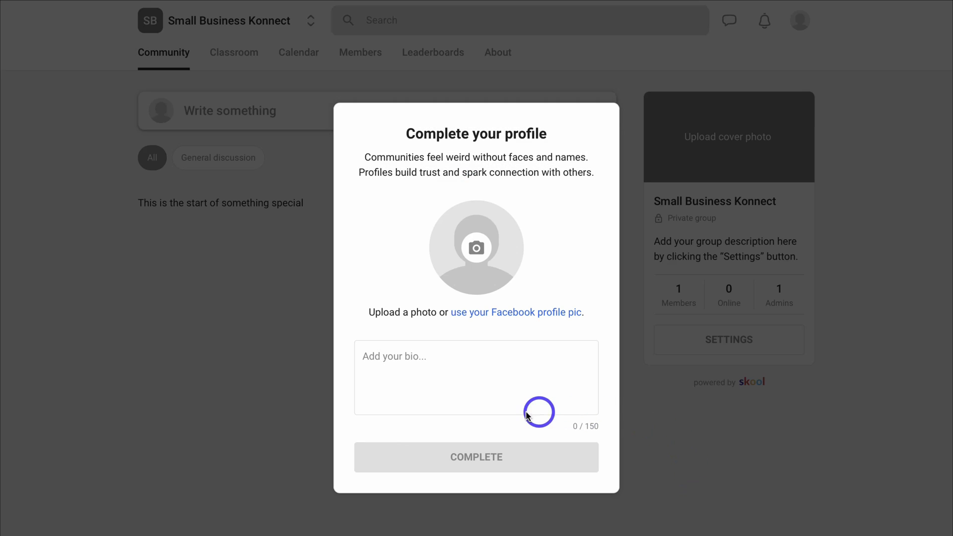
left_click(493, 380)
type("I'm a passionate small business strategist.")
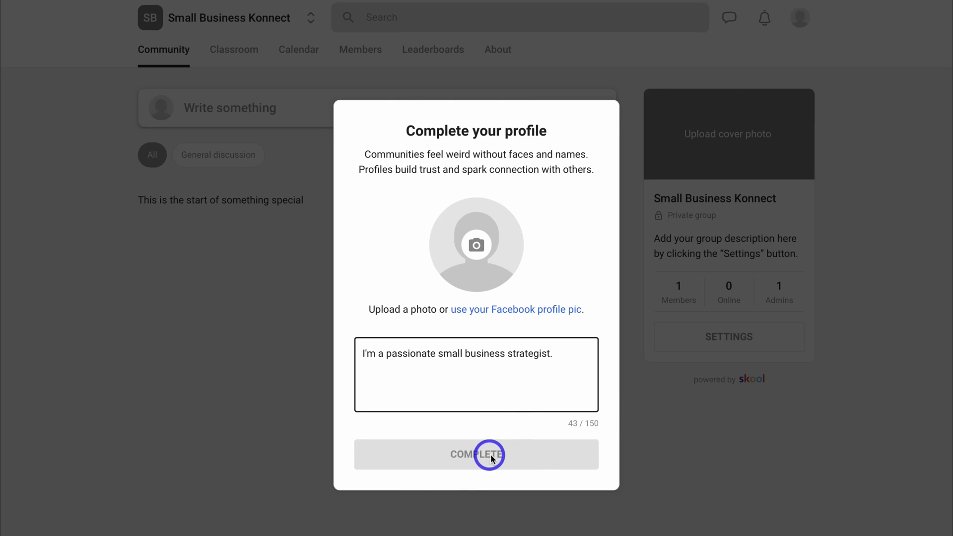
left_click(537, 457)
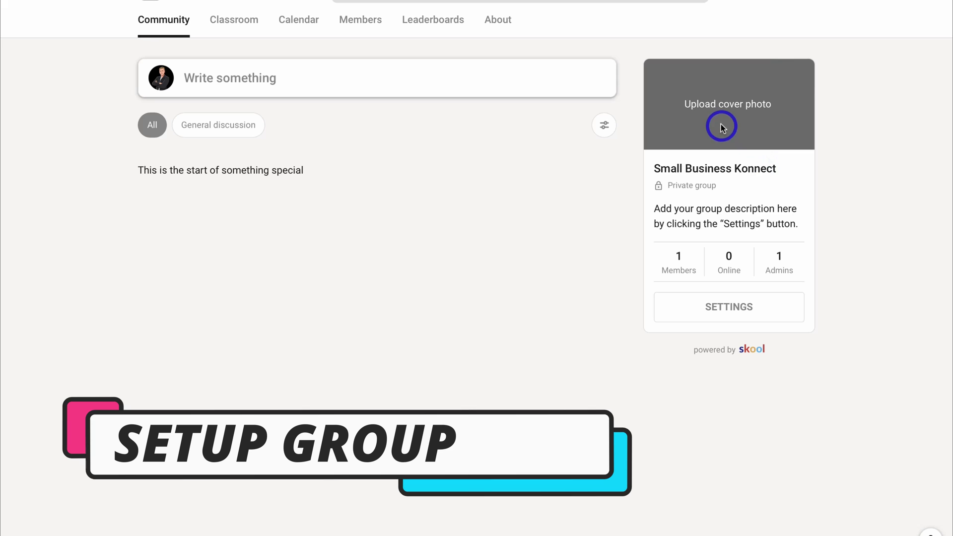
Upload the small business education cover image and save the cropped GO DIGITAL NOW icon
left_click(713, 110)
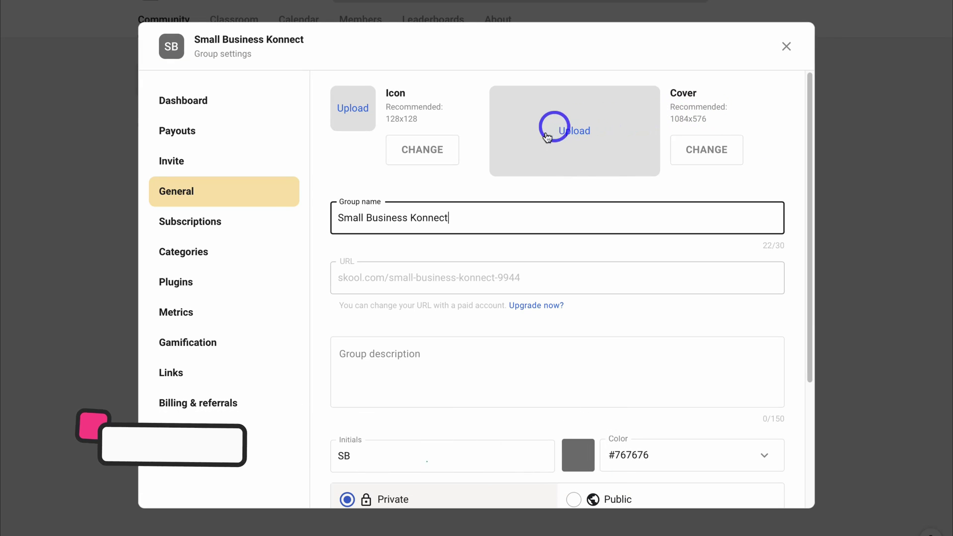
left_click(578, 133)
scroll(580, 218, "down", 10)
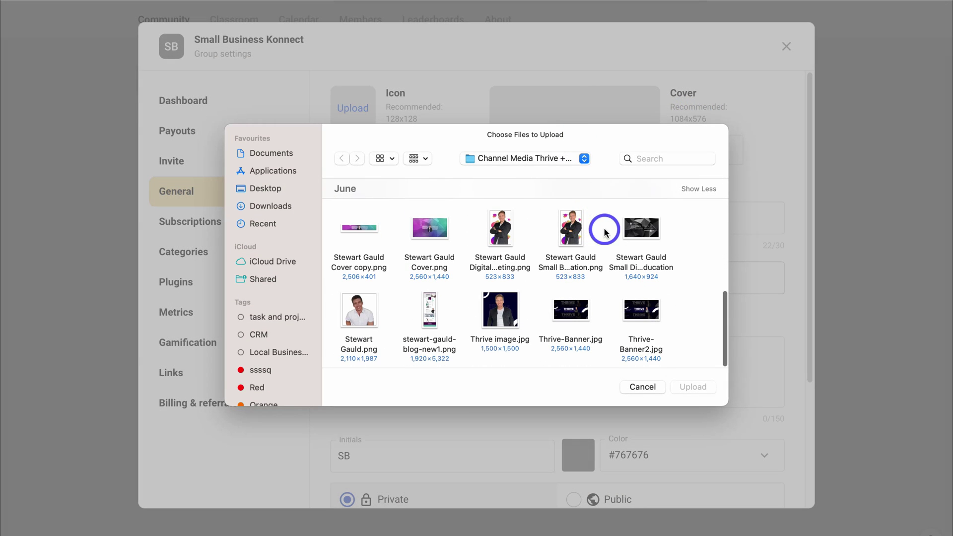
left_click(640, 231)
left_click(699, 388)
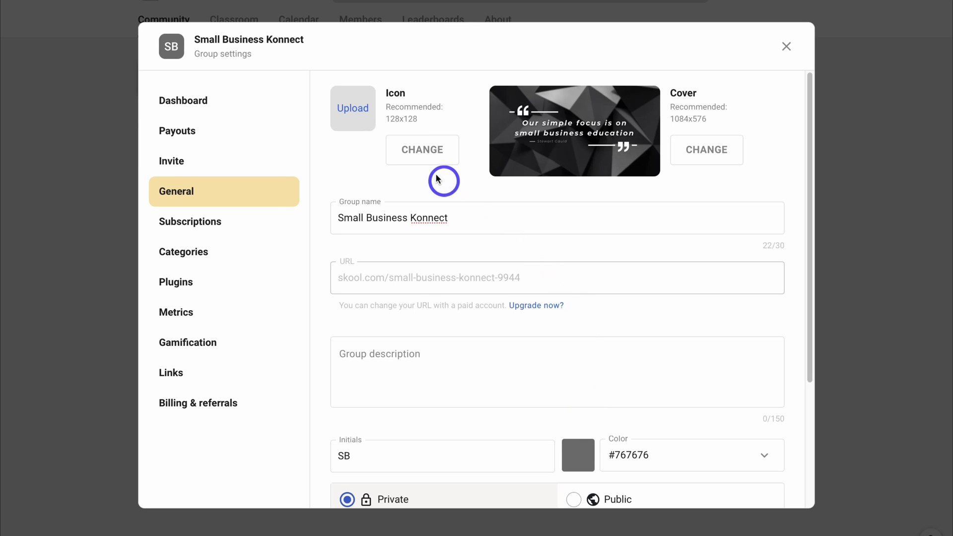
left_click(432, 158)
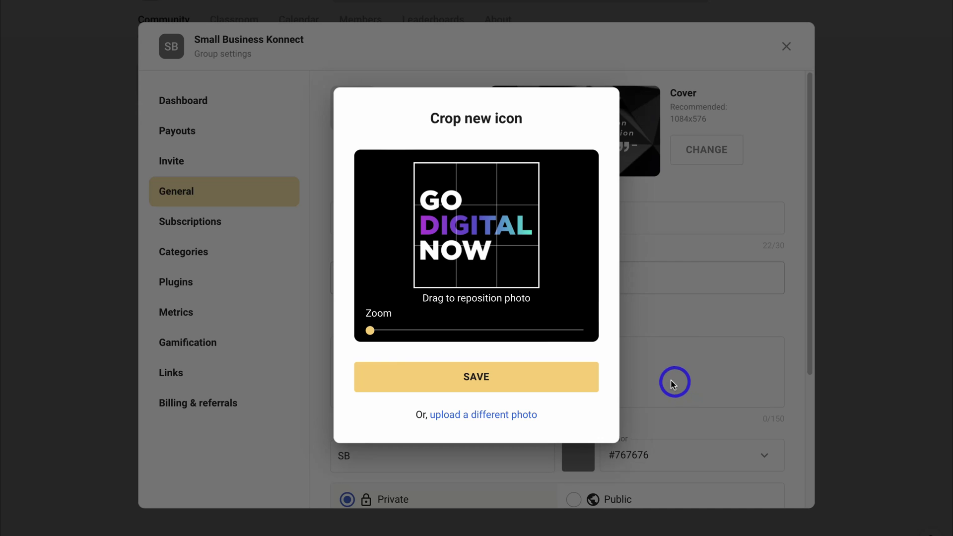
left_click(511, 382)
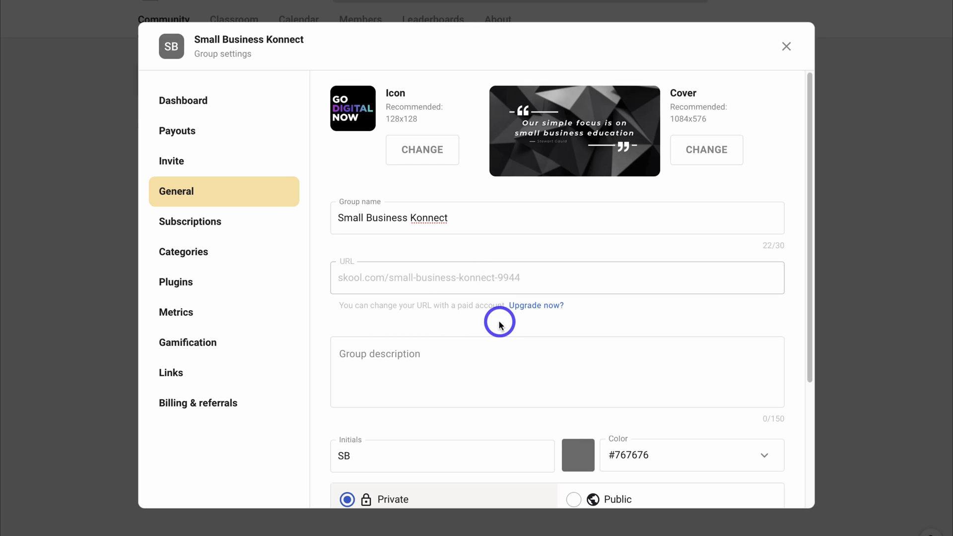
Add the driven small business owners description, set colour pink #E9597F, and save settings
left_click(454, 362)
type("Small Business Konnect is a community of driven small business owners looking to transform their businesses through expert advice and collaboration.")
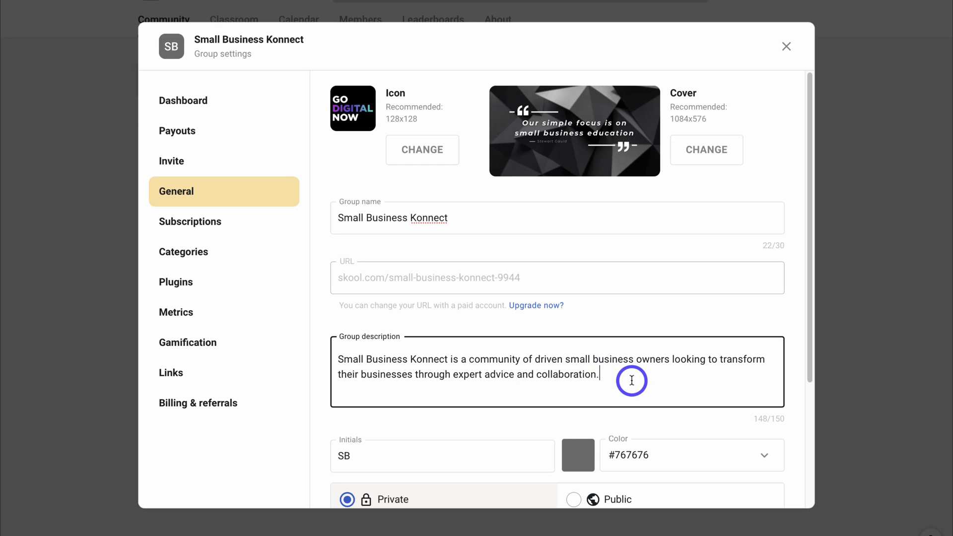
scroll(630, 380, "down", 3)
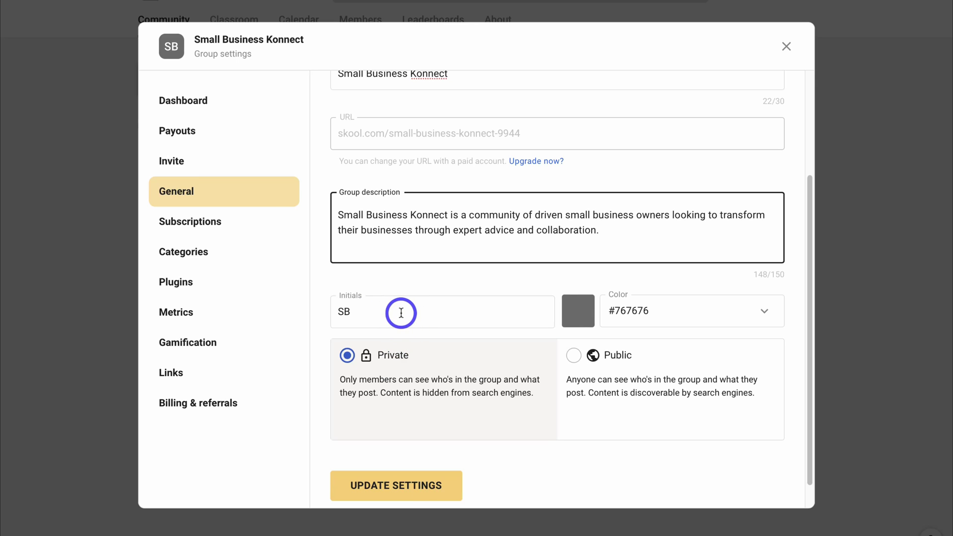
left_click(648, 314)
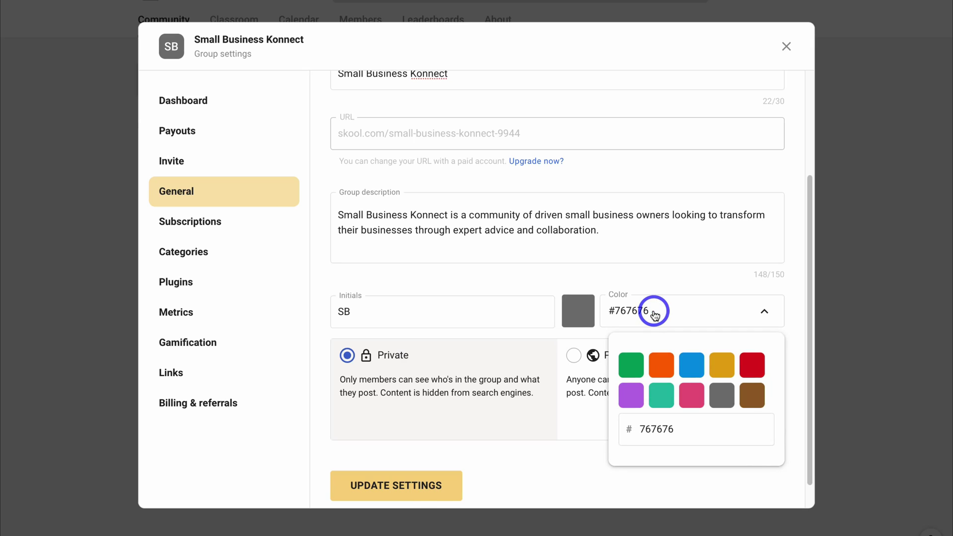
left_click(691, 392)
scroll(653, 318, "down", 1)
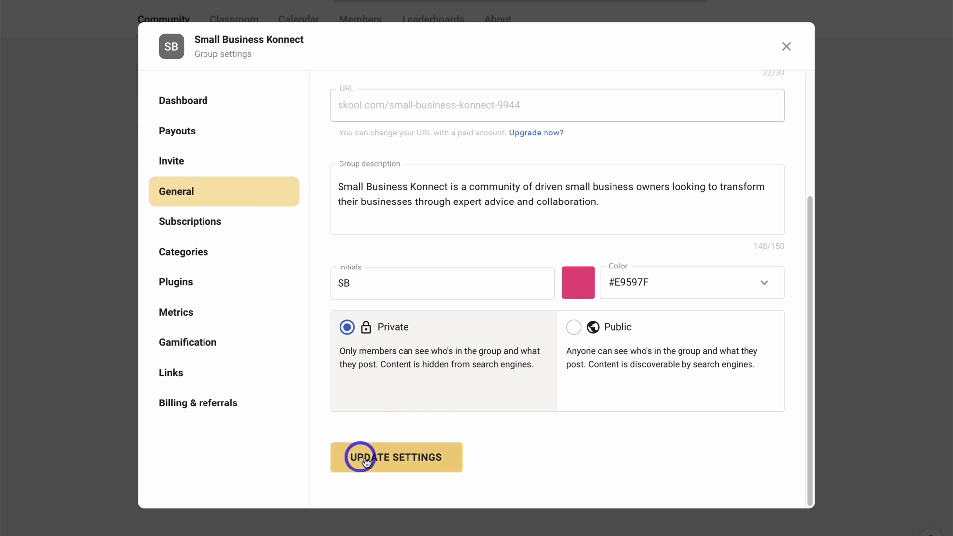
left_click(418, 461)
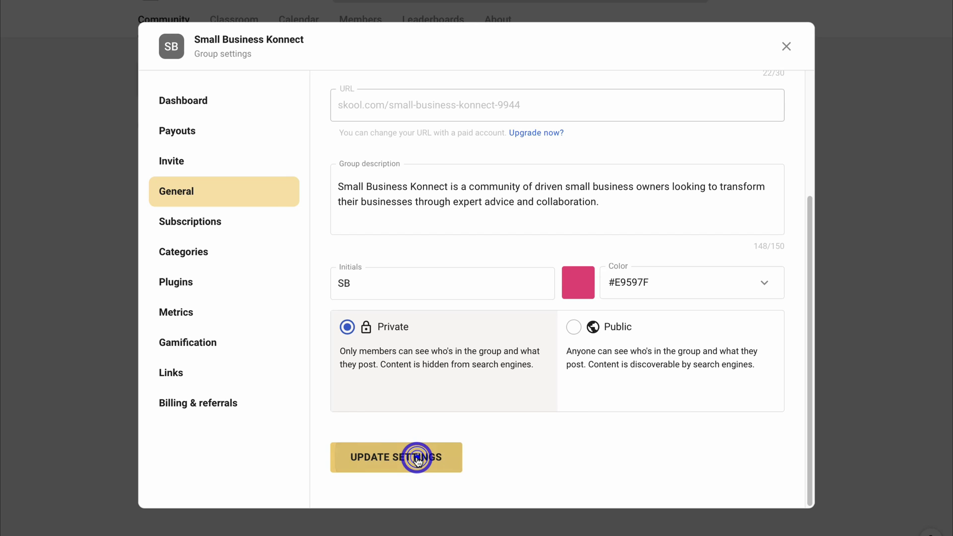
Send a group invite to the new member's e-mail address, then view Subscriptions pricing
left_click(223, 158)
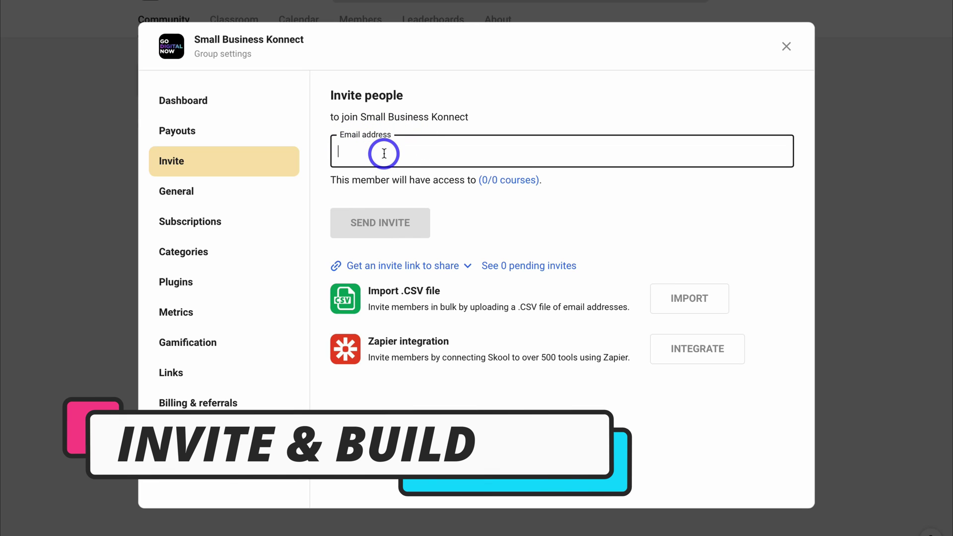
key("ctrl+v")
left_click(383, 225)
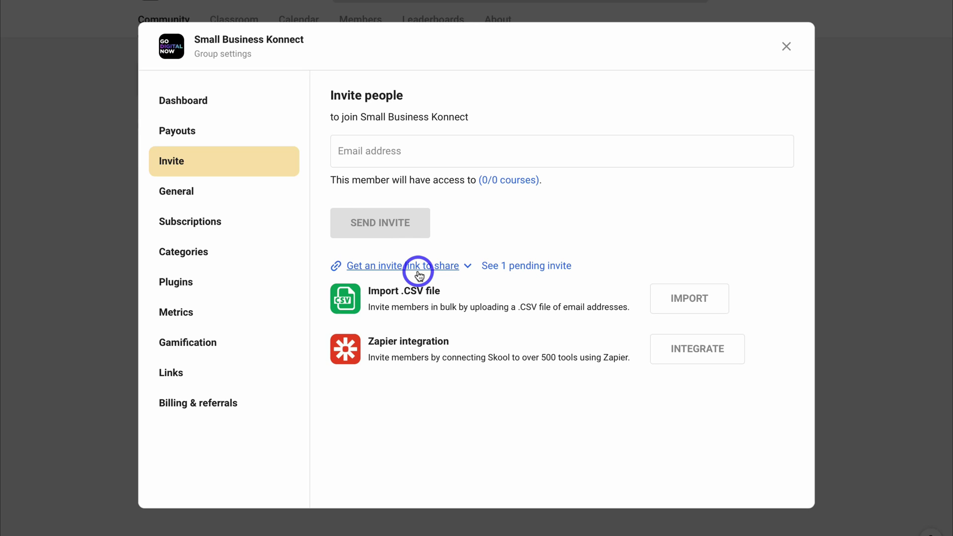
left_click(249, 227)
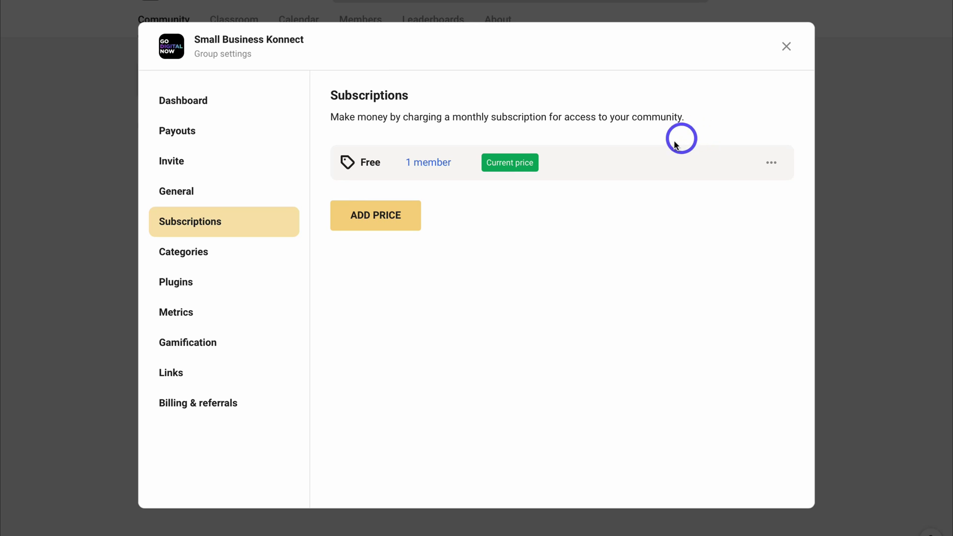
Try adding a paid price, then check Payouts showing a $0.00 balance
left_click(376, 223)
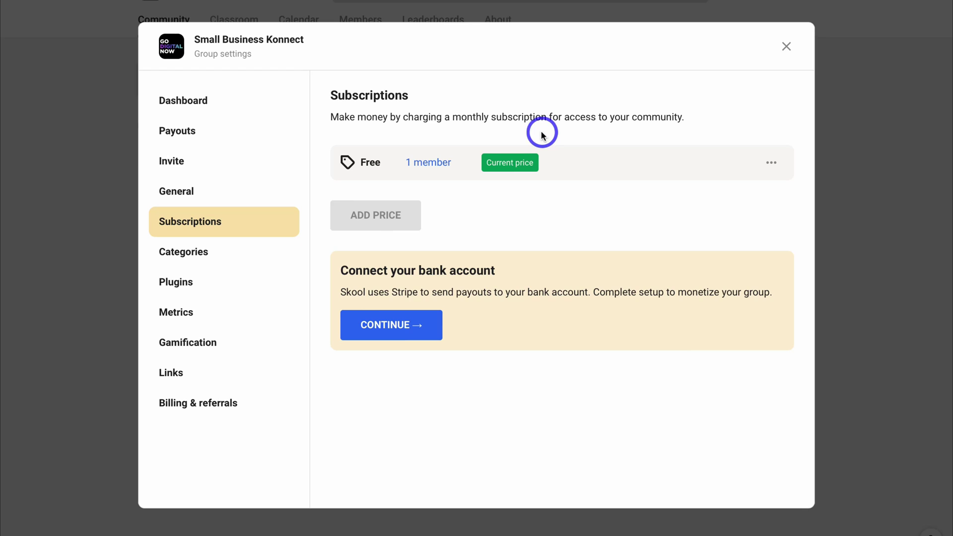
left_click(206, 131)
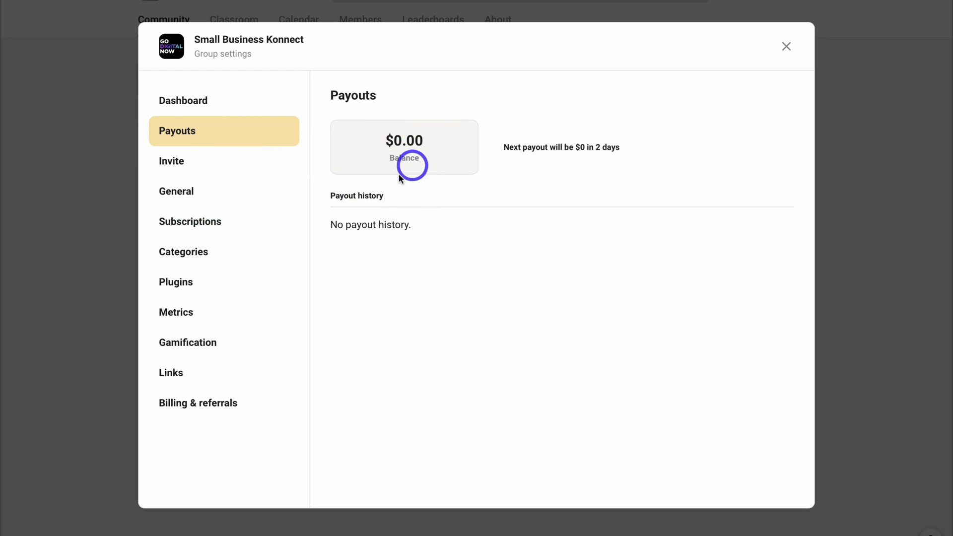
Add category Upskill - Courses, described as DIY business growth, with admins/mods-only posting
left_click(232, 254)
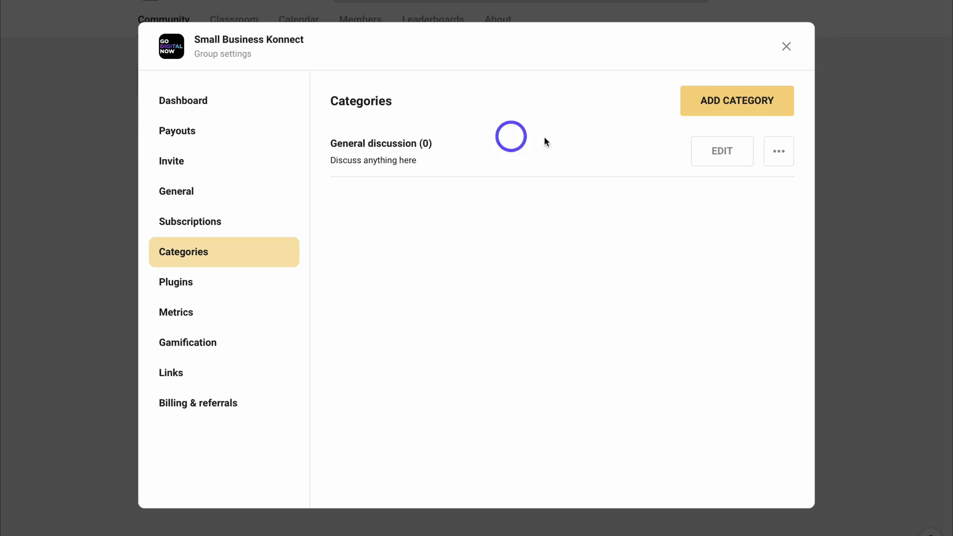
left_click(729, 105)
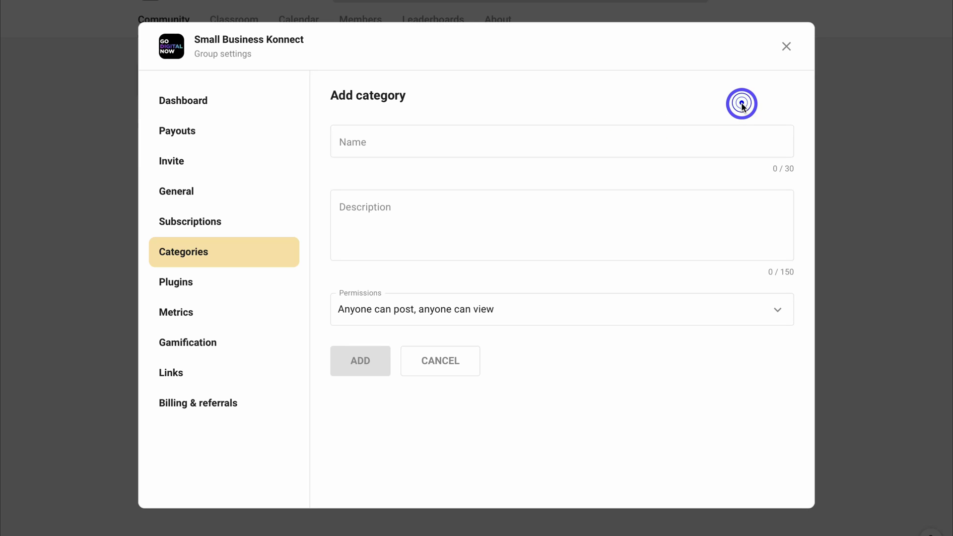
left_click(534, 141)
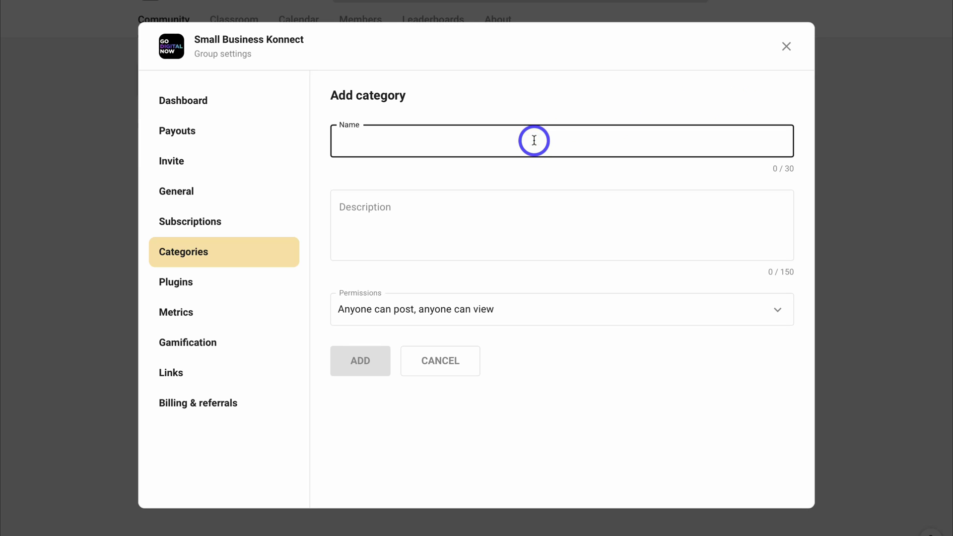
type("Upskill - Courses")
left_click(447, 206)
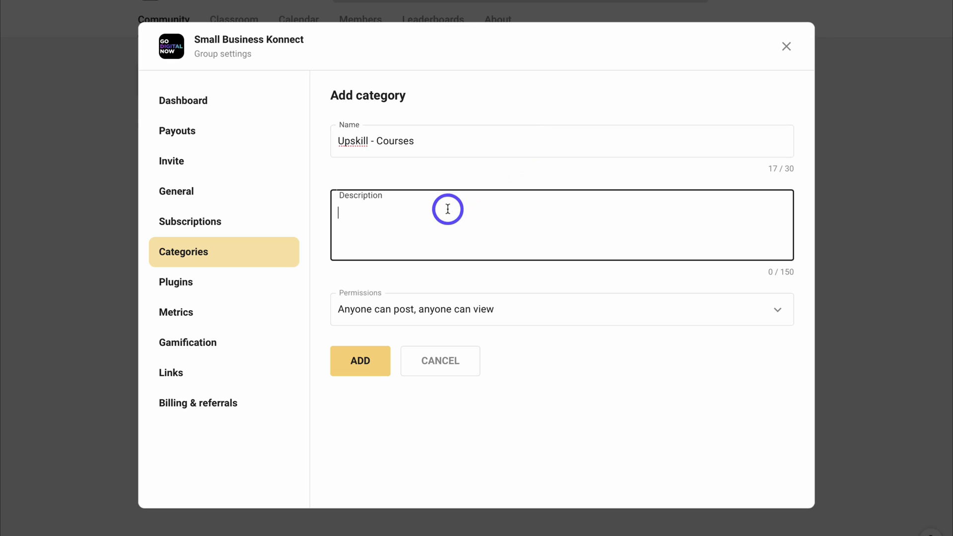
type("Grow your business DIY style.")
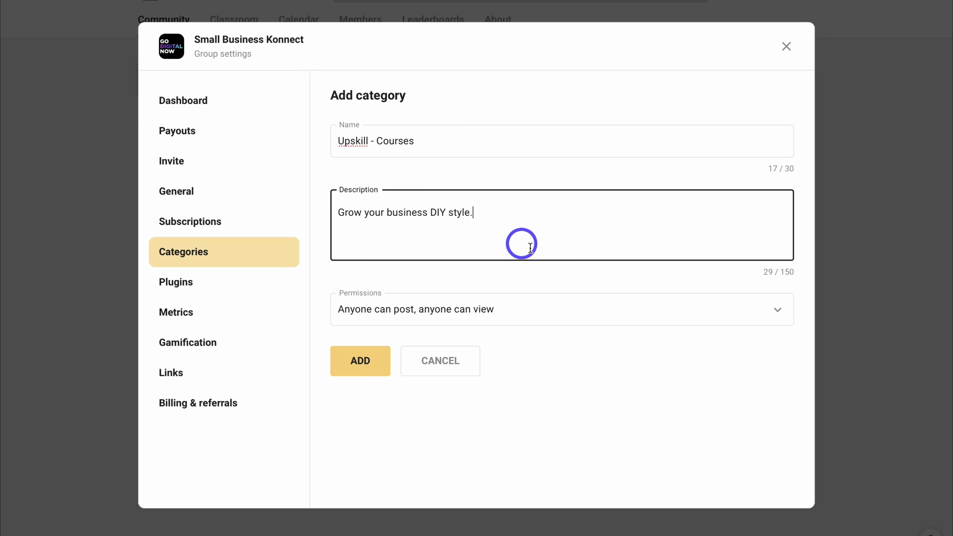
left_click(568, 316)
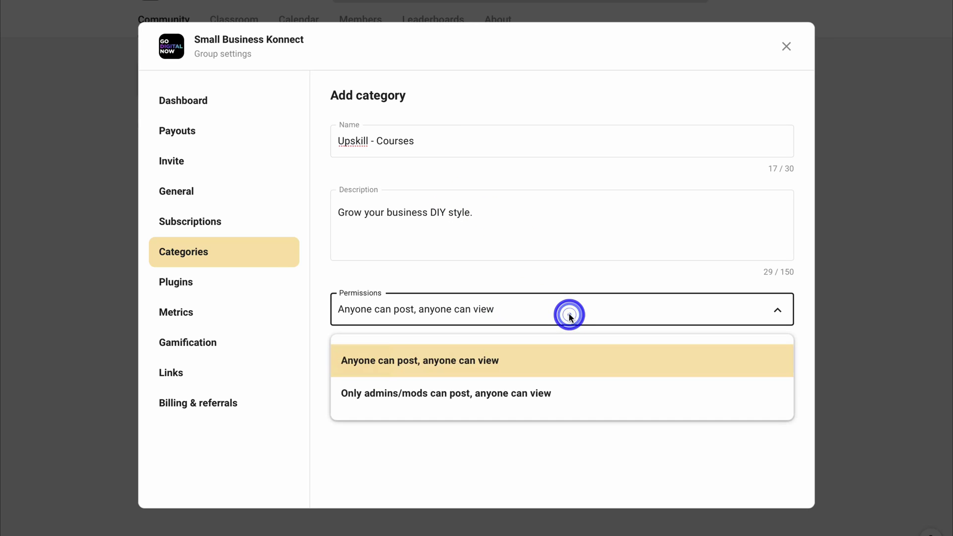
left_click(574, 397)
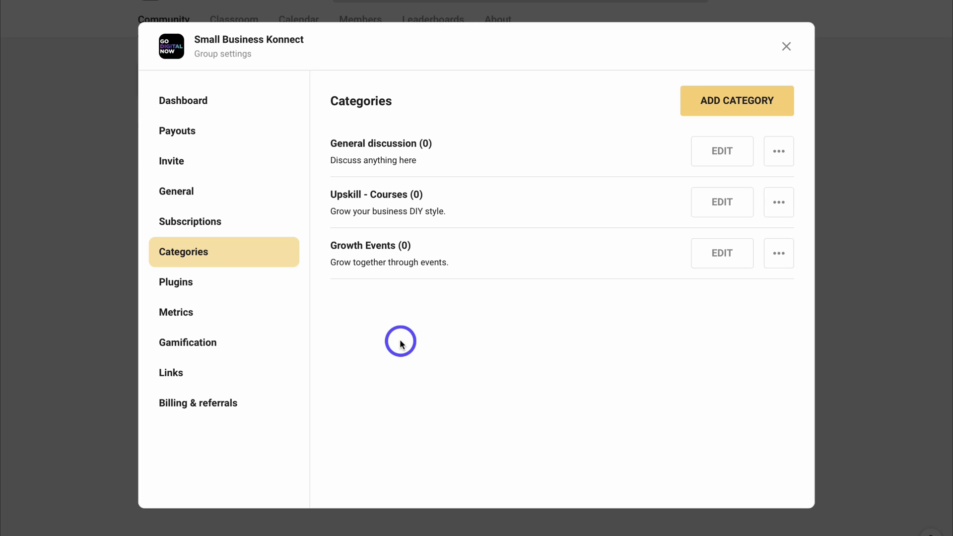
left_click(235, 289)
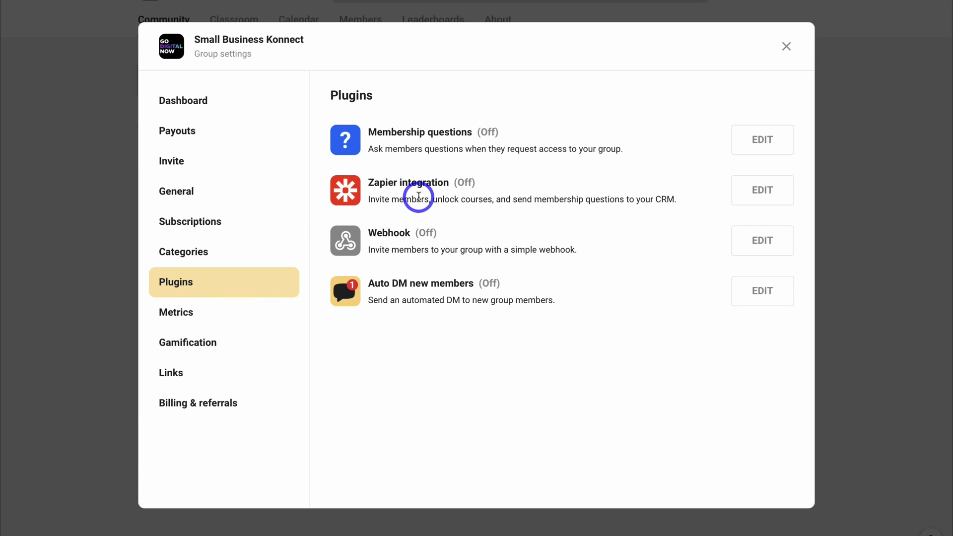
Review membership metrics, then view Gamification levels with Level 1 holding 100% of members
left_click(228, 313)
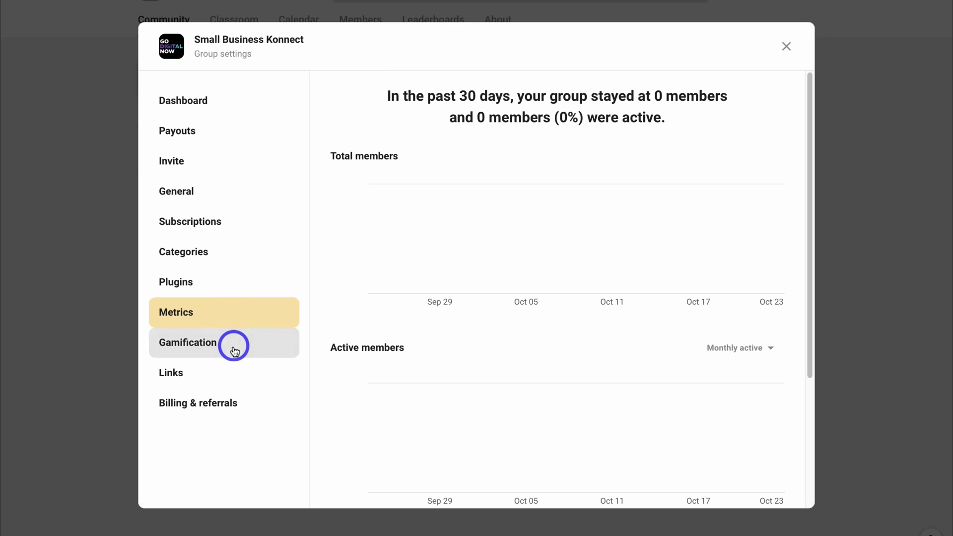
left_click(258, 347)
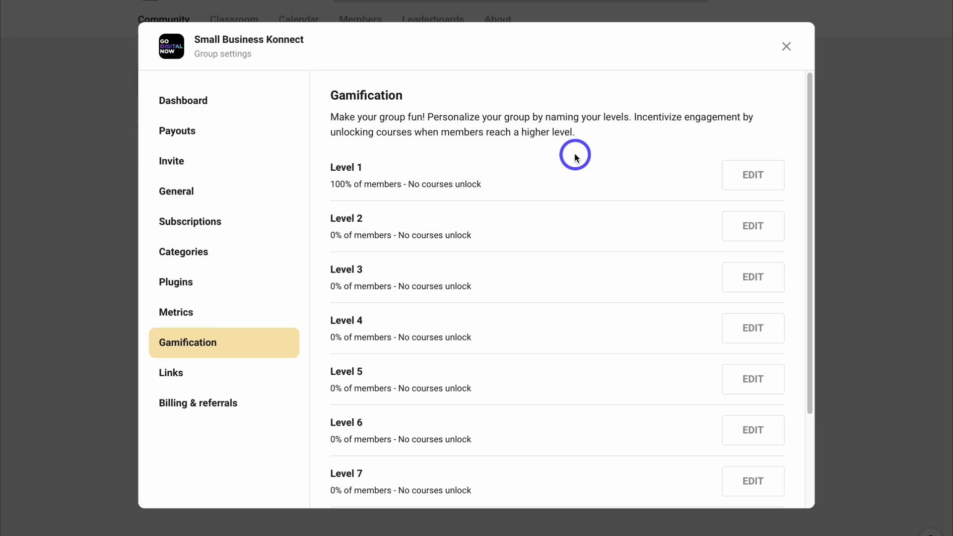
Name membership Level 1 'Rookie' and Level 2 'Builder', saving each
left_click(753, 177)
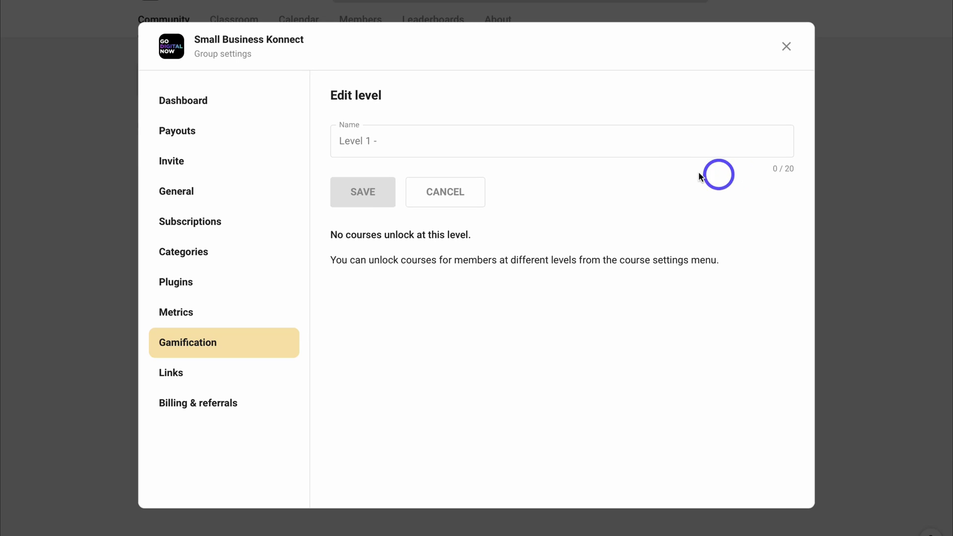
left_click(399, 141)
type("Rookie")
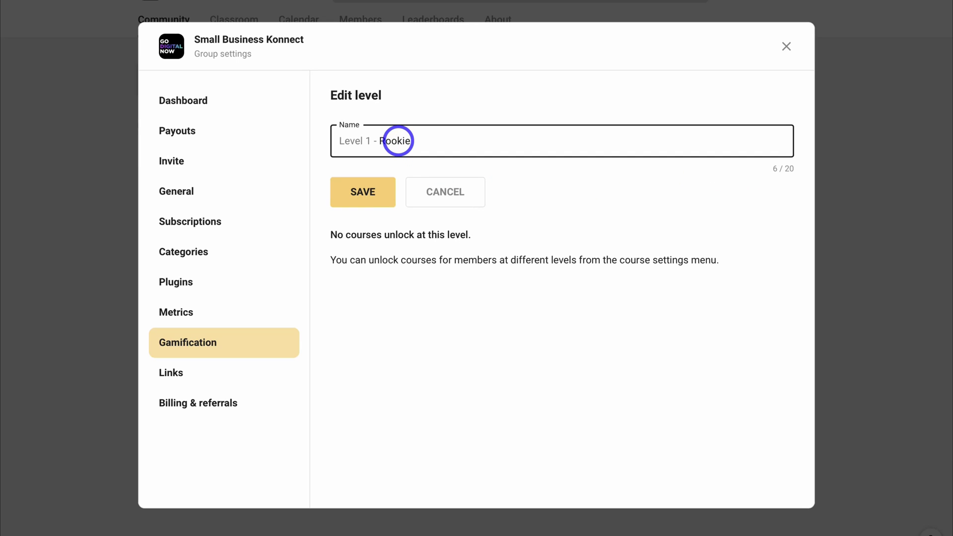
left_click(360, 193)
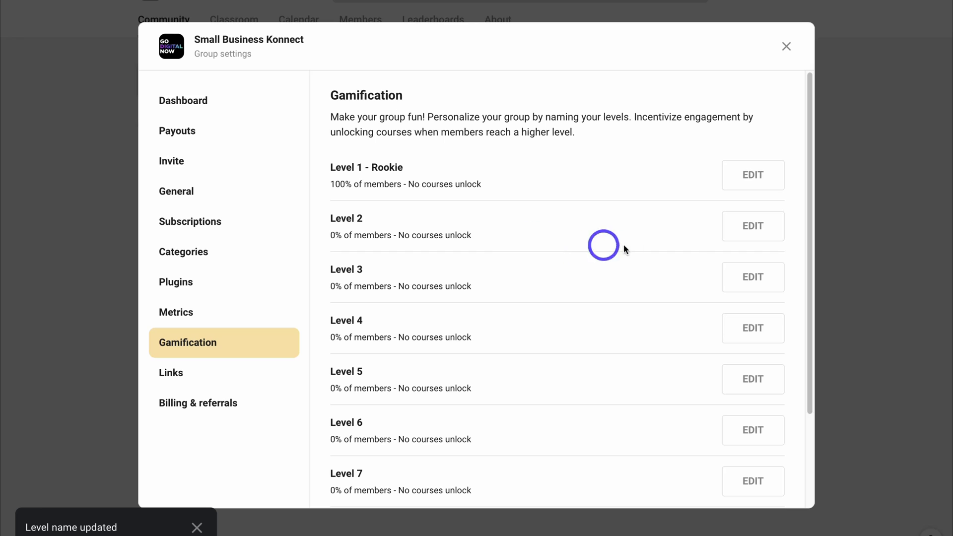
left_click(743, 228)
left_click(447, 145)
type("Builder")
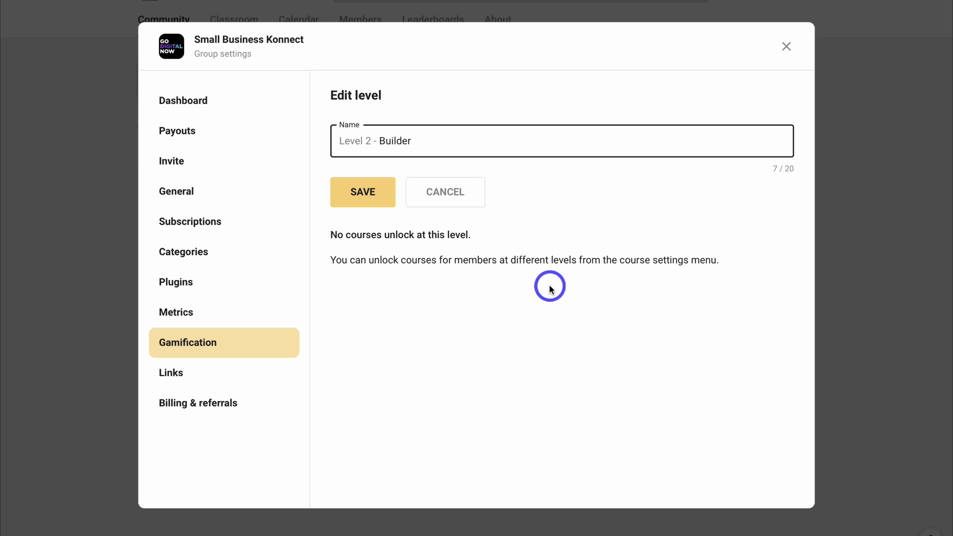
left_click(368, 198)
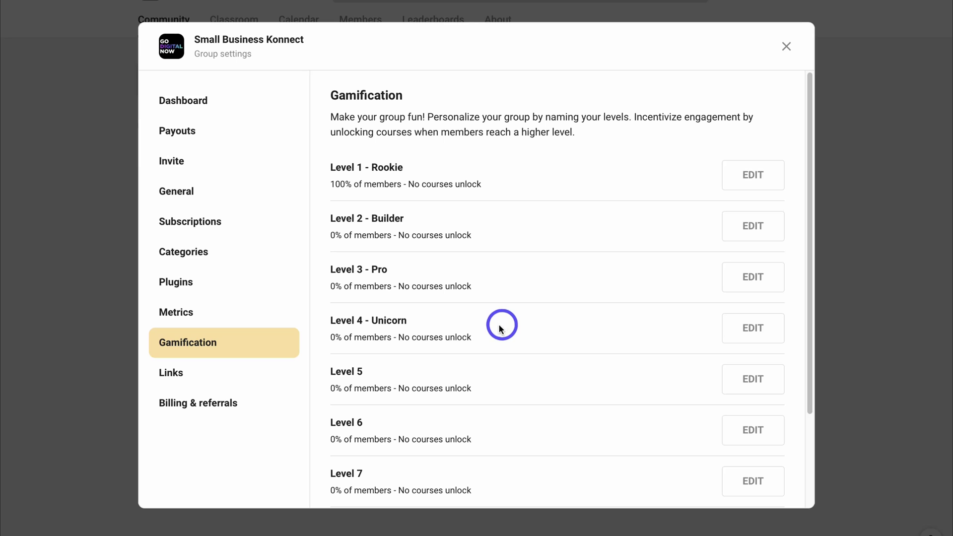
Add a private 'Helpful Articles' resource link pointing to the creator's website
left_click(245, 372)
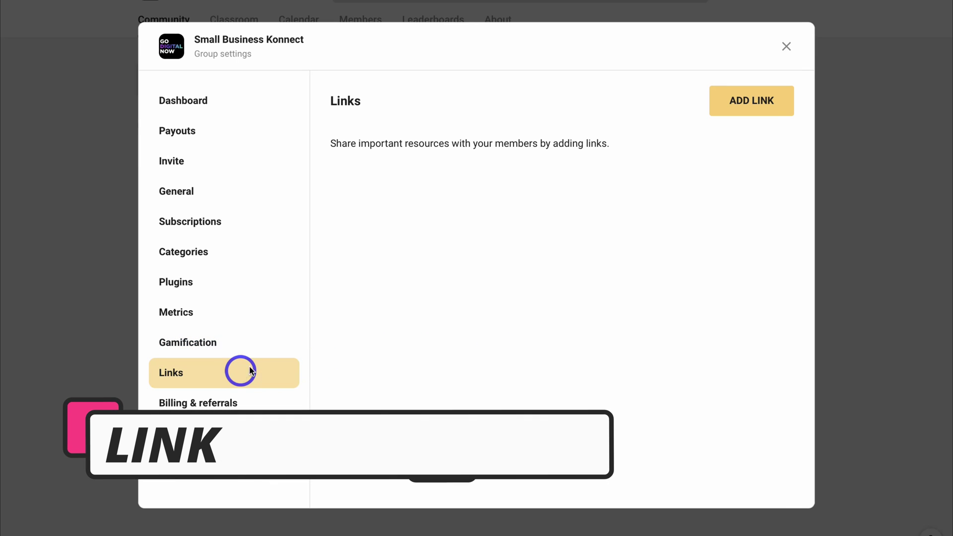
left_click(750, 101)
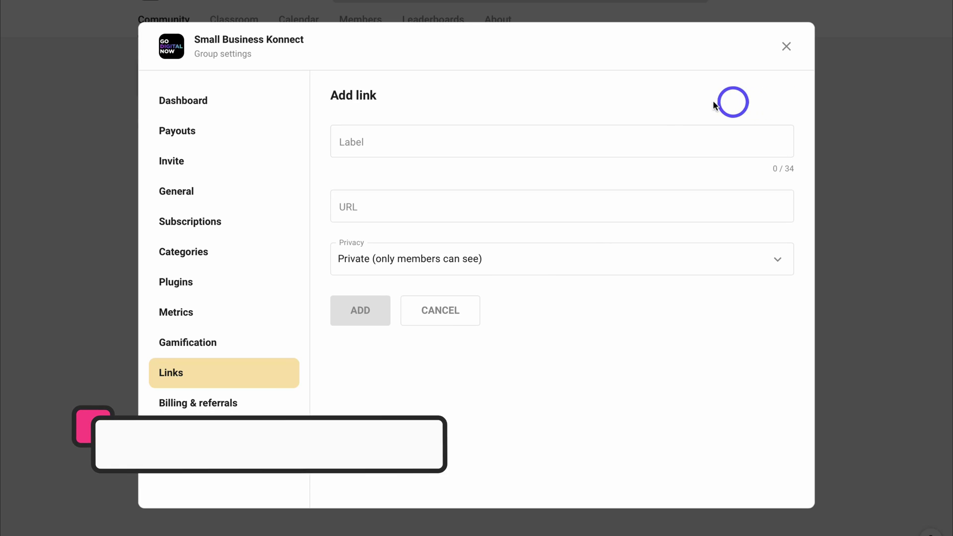
left_click(421, 144)
type("Helpful Articles")
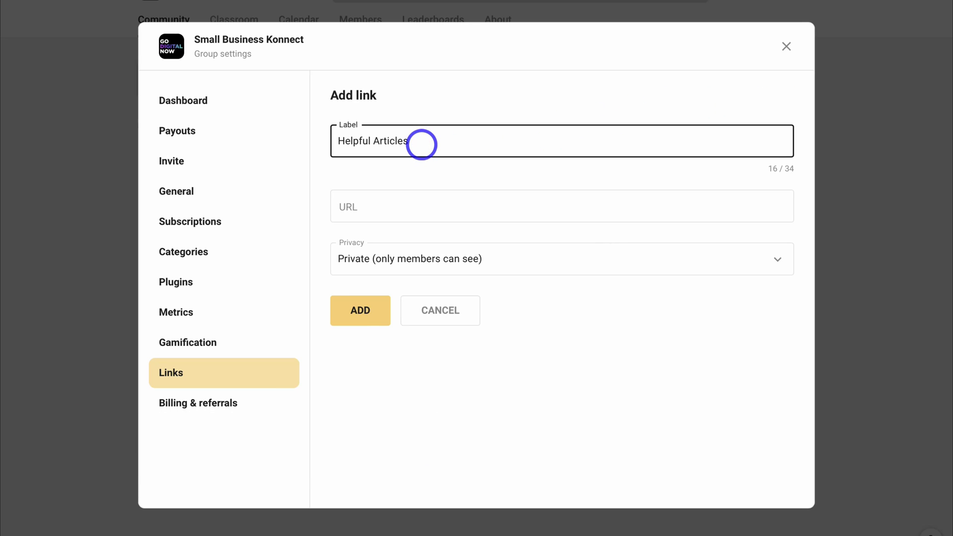
left_click(397, 207)
type("https://stewartgauld.com/")
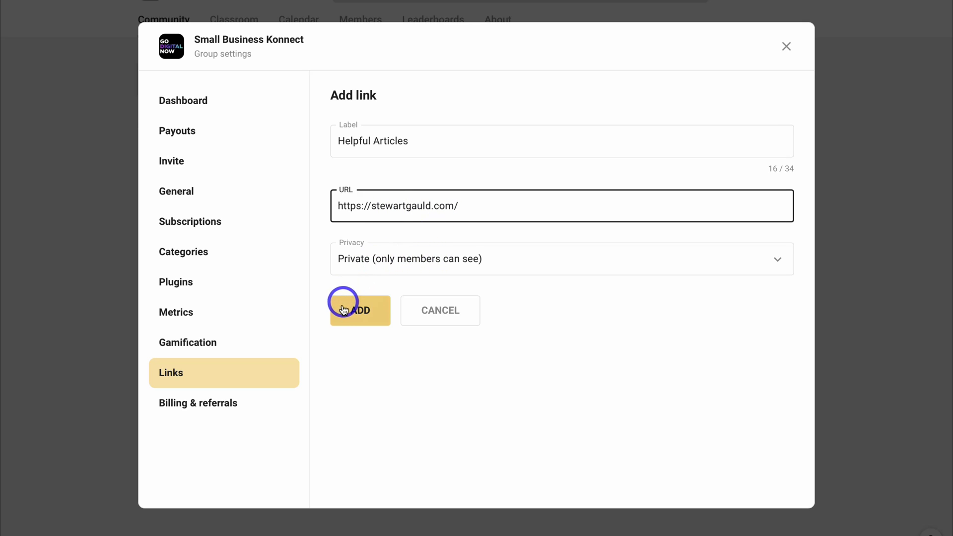
left_click(361, 315)
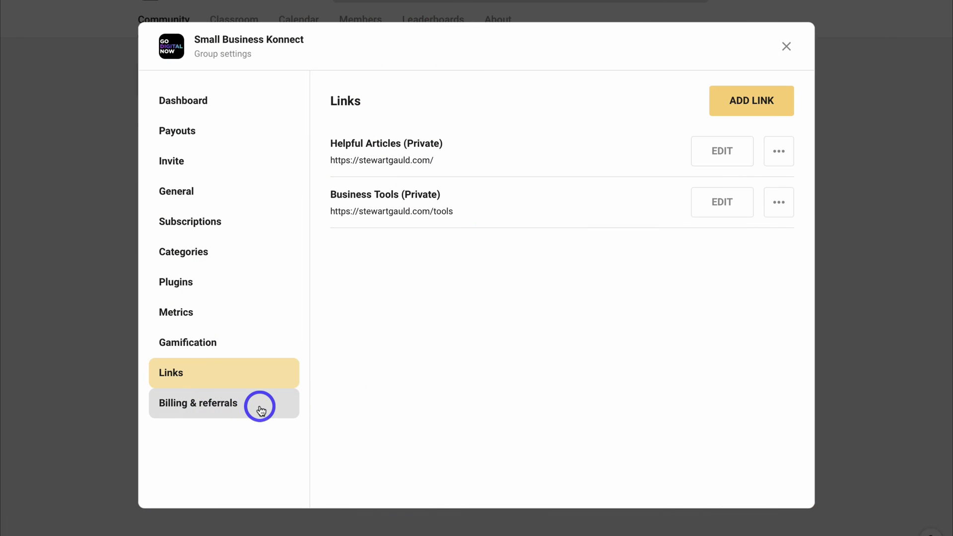
Check the trial and referral link under Billing & referrals, then close Group settings
left_click(261, 409)
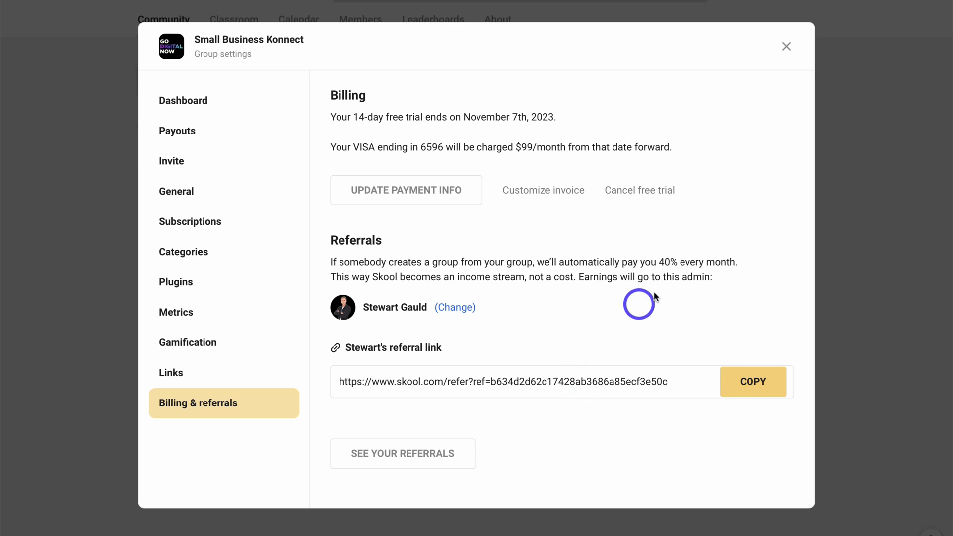
left_click(787, 47)
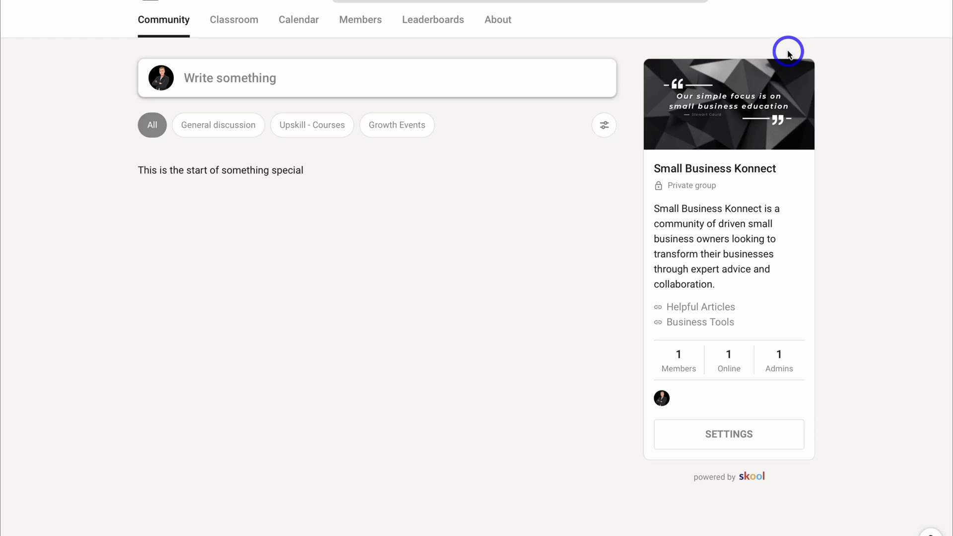
Visit the Classroom, Calendar, Members and Leaderboards sections in turn
scroll(788, 51, "up", 1)
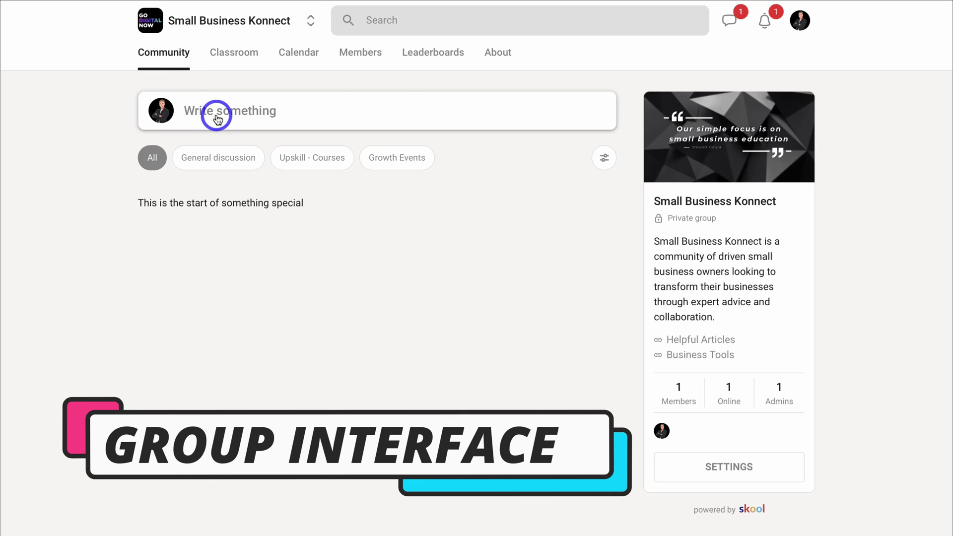
left_click(238, 60)
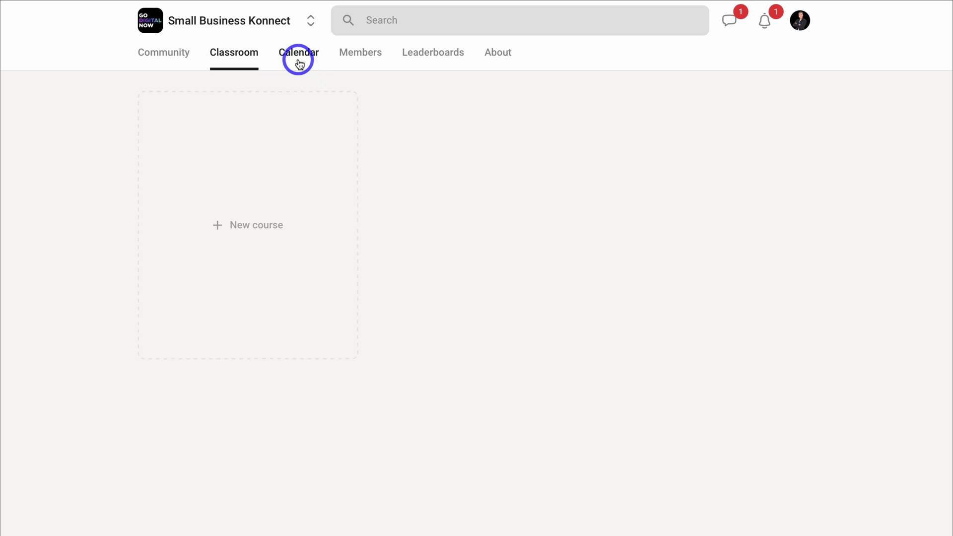
left_click(297, 60)
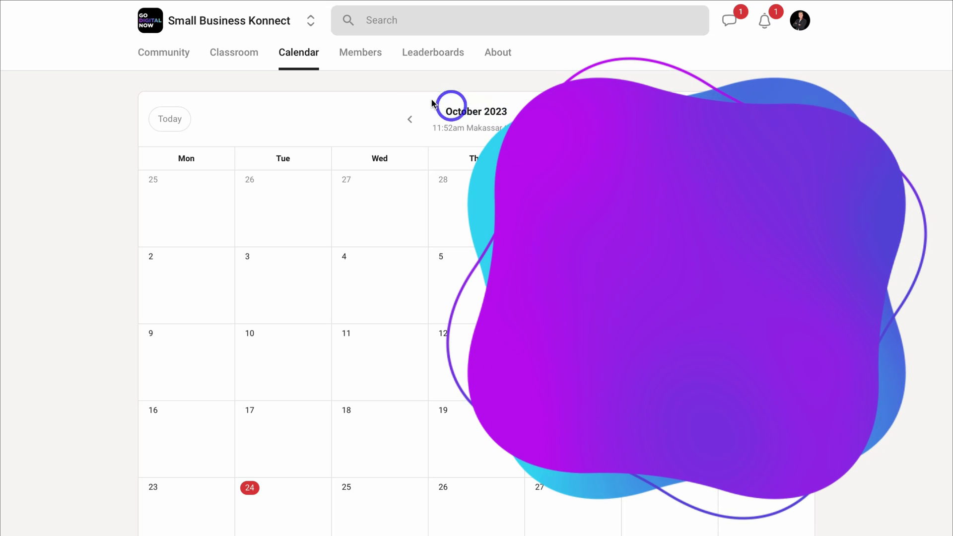
left_click(362, 53)
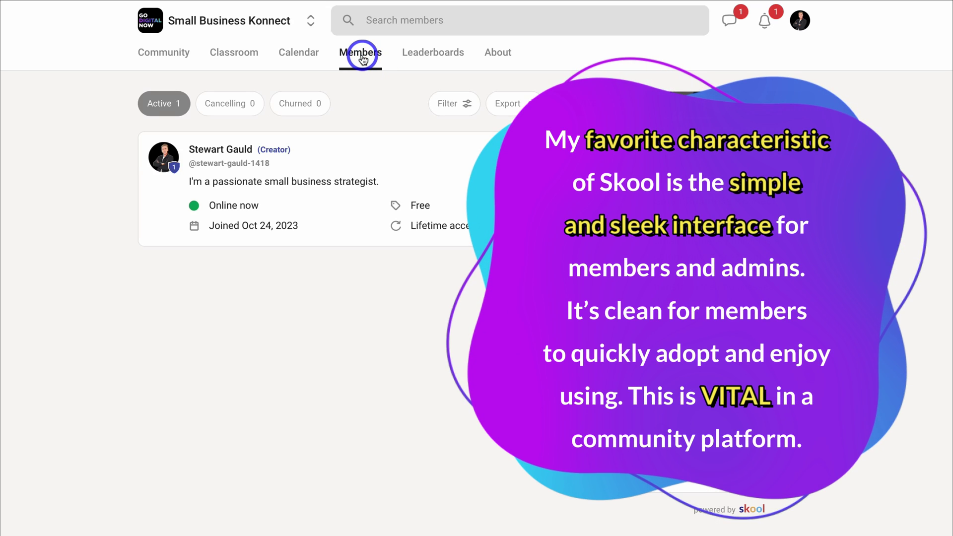
left_click(441, 55)
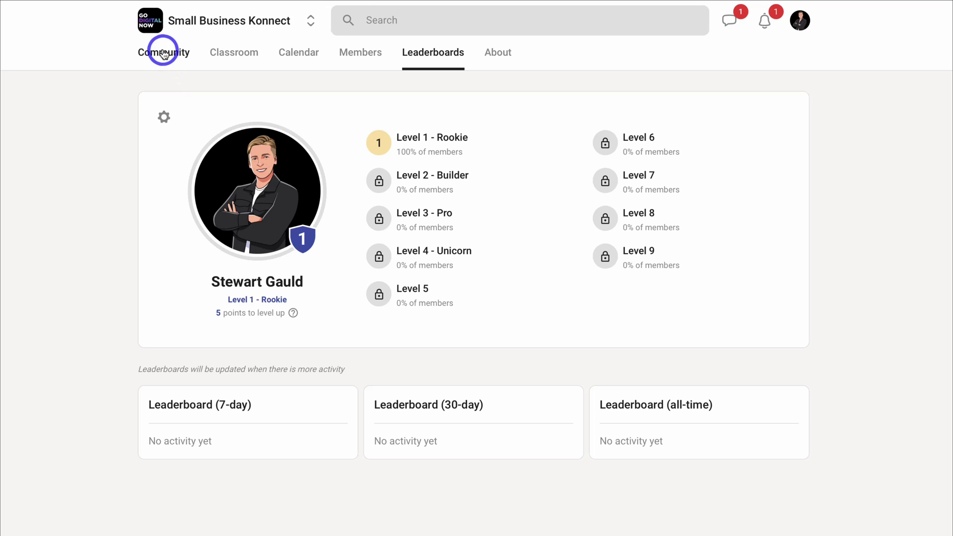
Read the points explanation and the About page, then go back to the Community feed
left_click(292, 313)
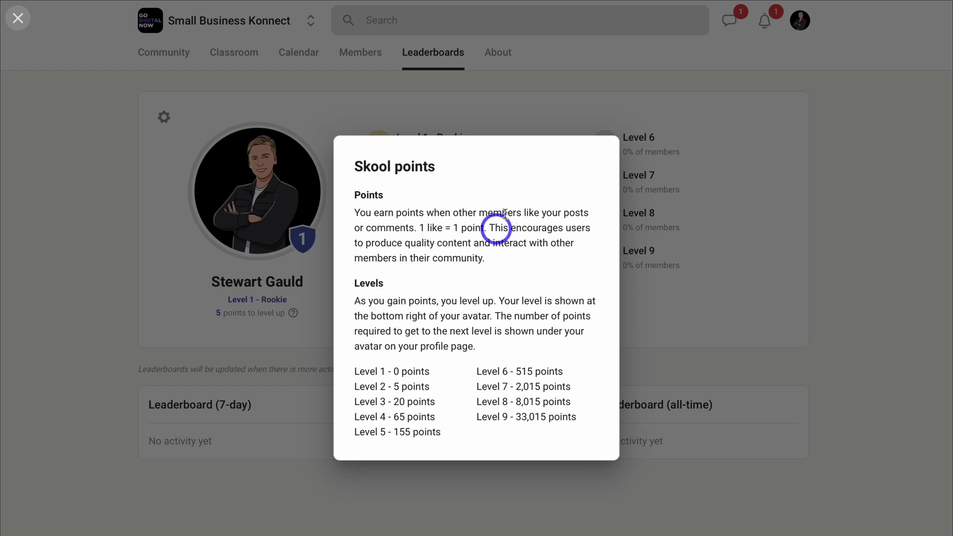
left_click(423, 119)
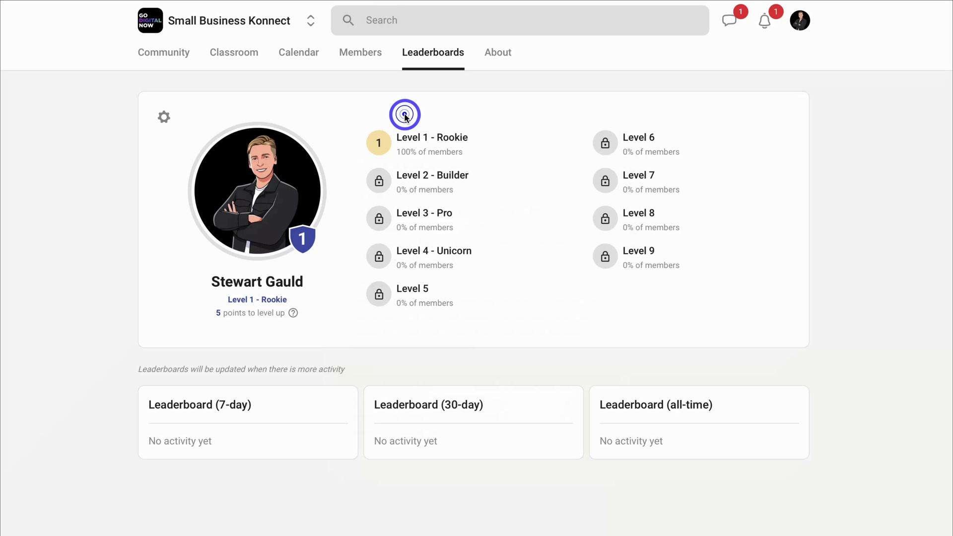
left_click(496, 54)
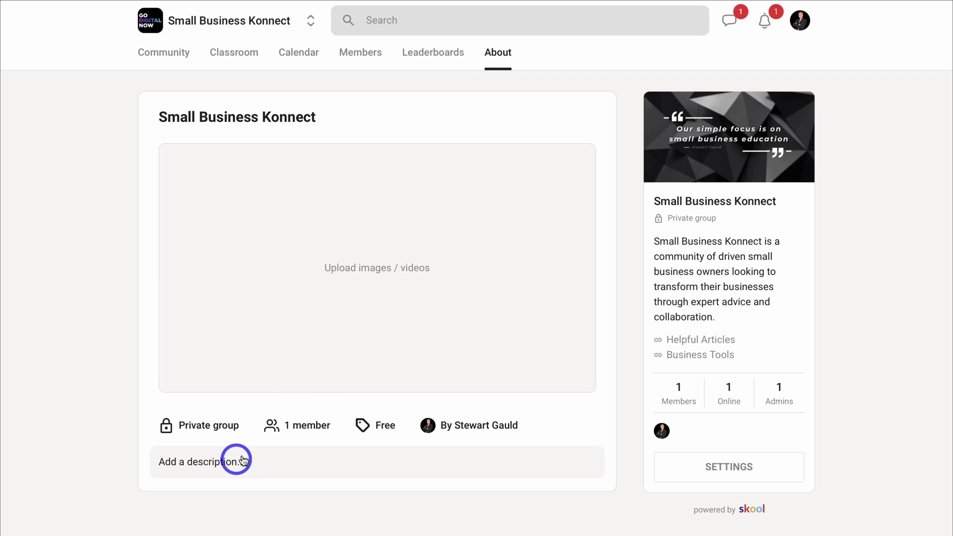
left_click(162, 57)
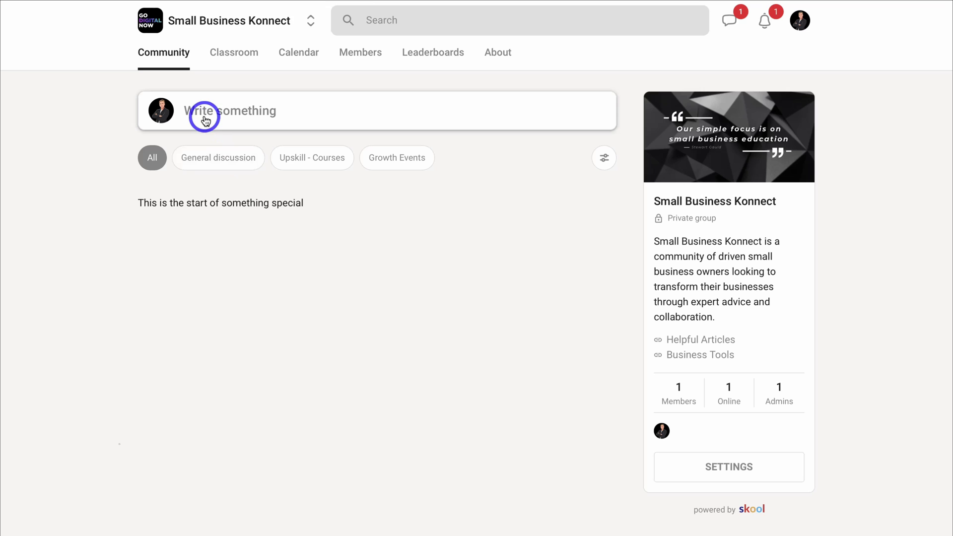
Draft the post 'What are your favourite tools?' with the nine-tool list under General discussion
left_click(236, 117)
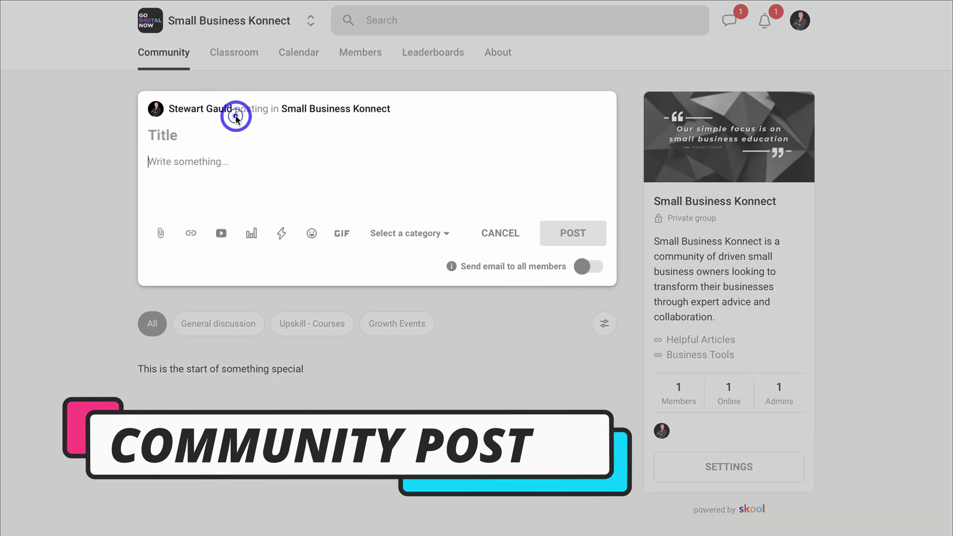
left_click(179, 135)
type("What are your favourite tools?")
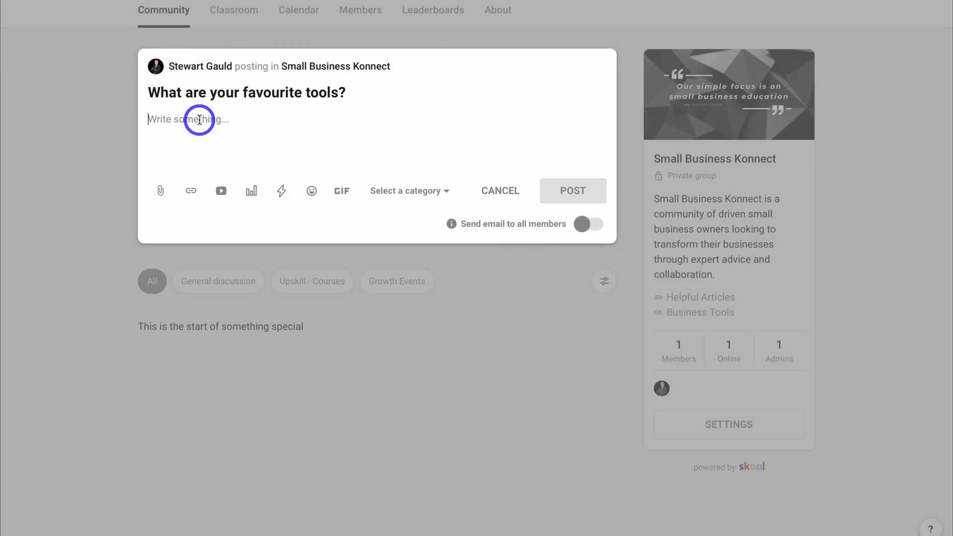
type("Here are my top 9 tools that are no-code and free for small biz...  1 - Consulting: Calendly 2 - Website: Google Sites 3 - CRM: HubSpot or Bigin 4 - Content assist: Copy AI 5 - Payments: Stripe 6 - Email Marketing: Mailchimp 7 - Graphic design: Canva 8 - Marketing: YouTube + LinkedIn 9 - Sales Funnel: Systeme  Your web stack...")
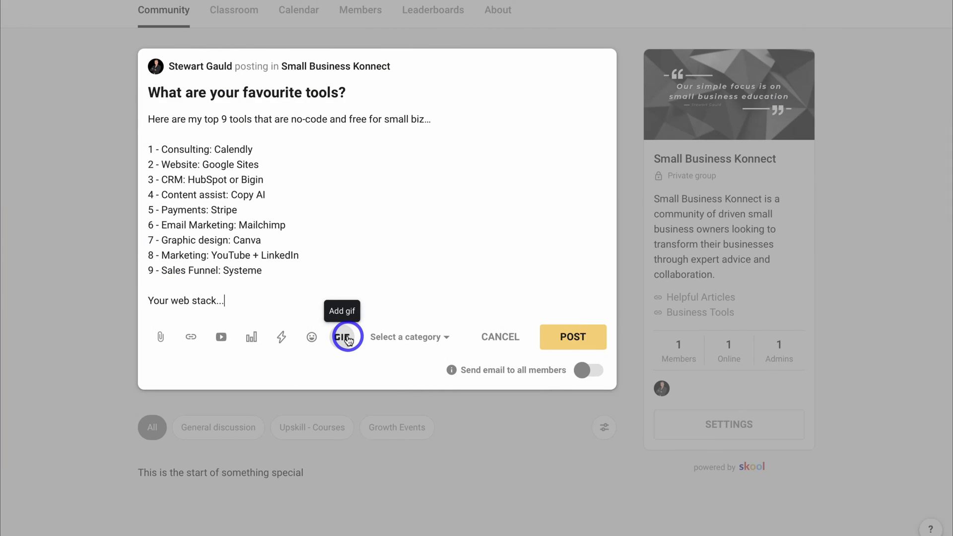
left_click(423, 342)
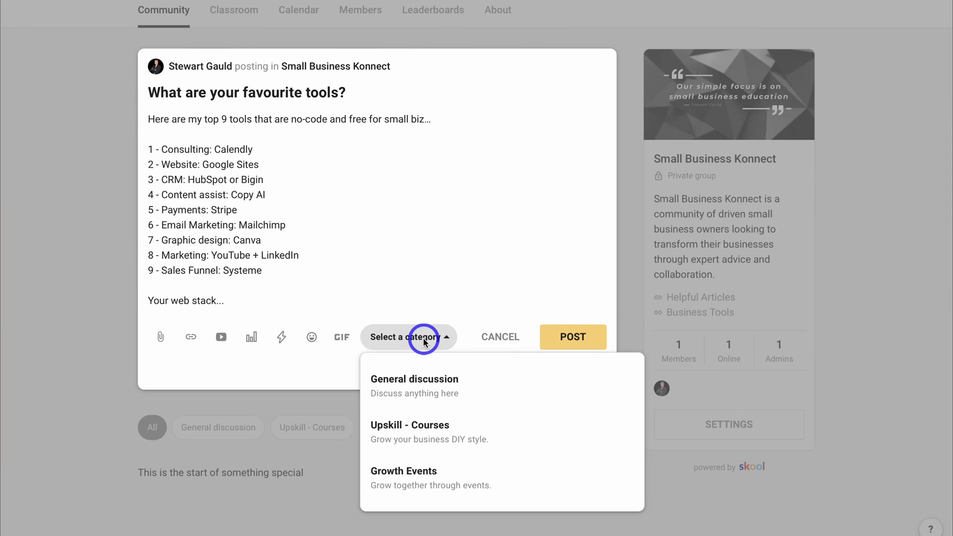
left_click(429, 386)
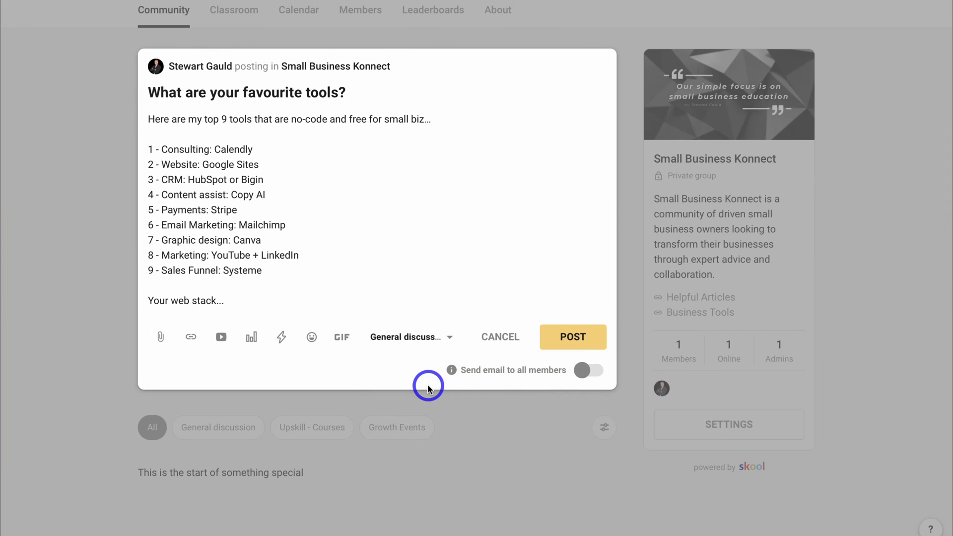
left_click(221, 337)
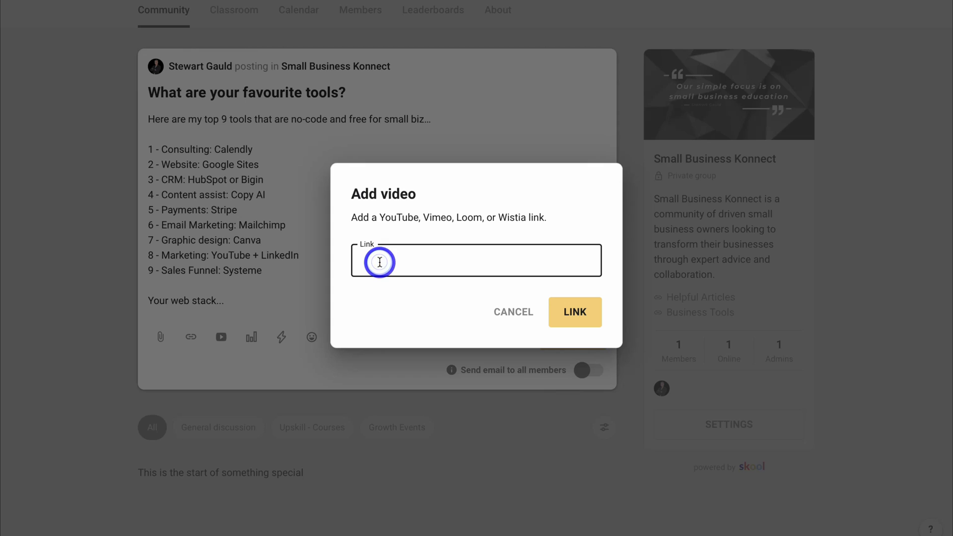
Attach the YouTube top 10 tools video link and publish the post
type("https://youtu.be/xxeIBLUjsUgo")
left_click(581, 315)
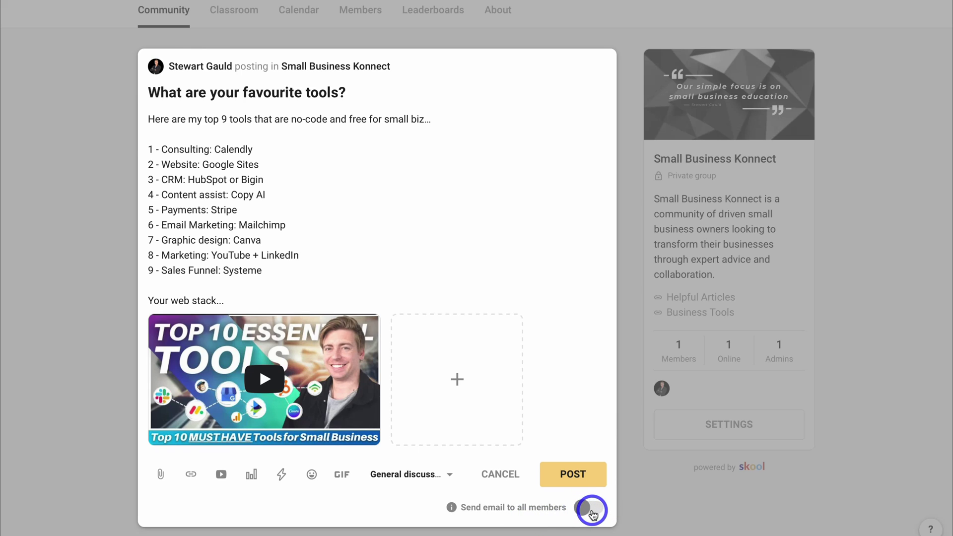
left_click(571, 473)
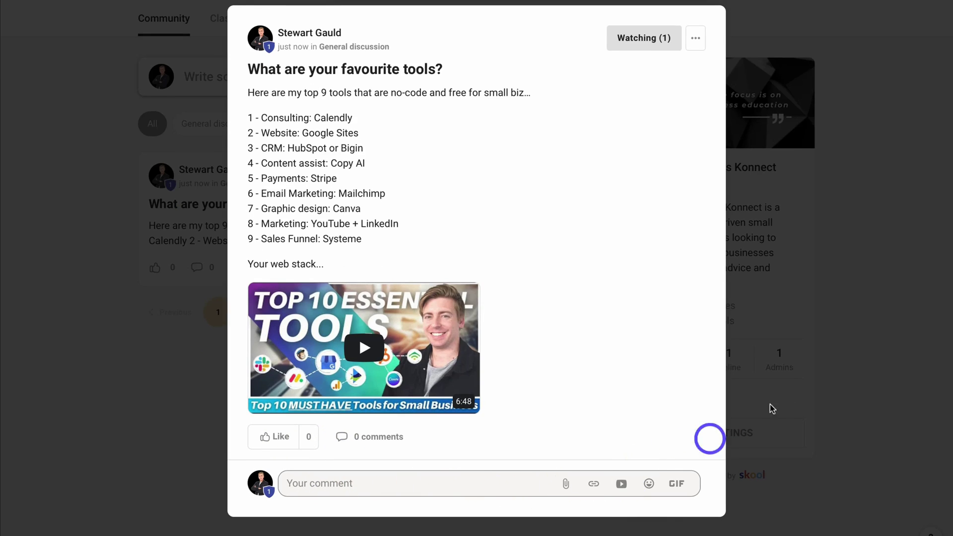
Close the published post and go to the still-empty Classroom
left_click(832, 352)
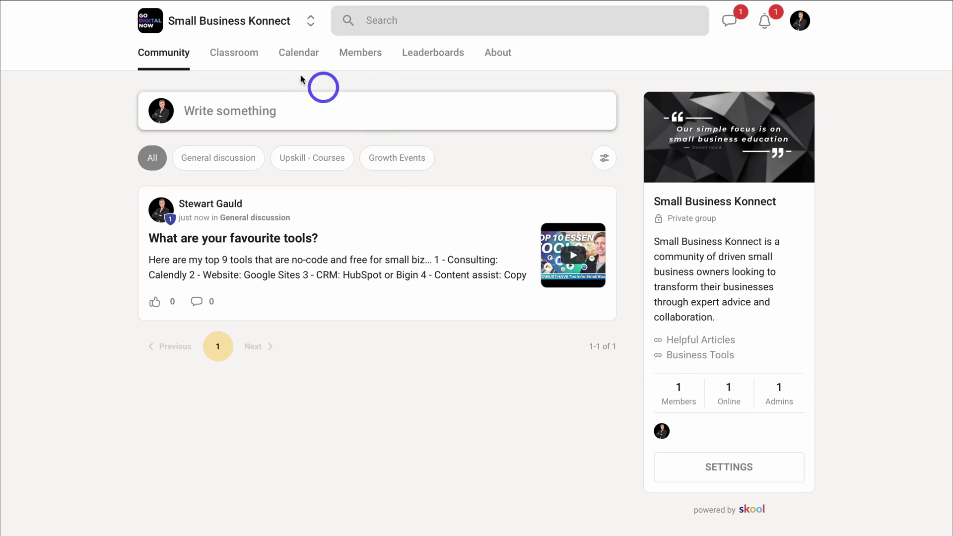
left_click(228, 64)
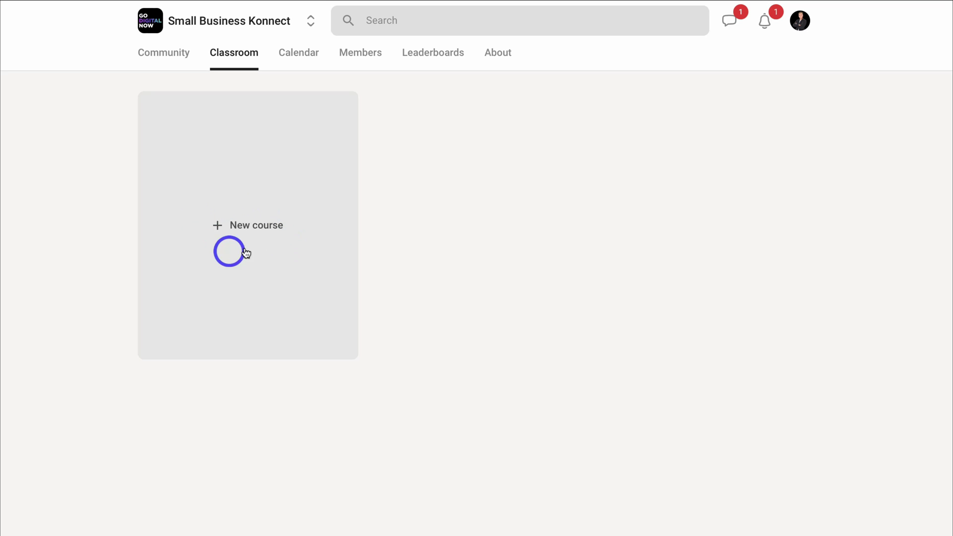
Create the 'Notion 101' course with its pasted description, all-member access, a cropped cover image and draft status
left_click(257, 234)
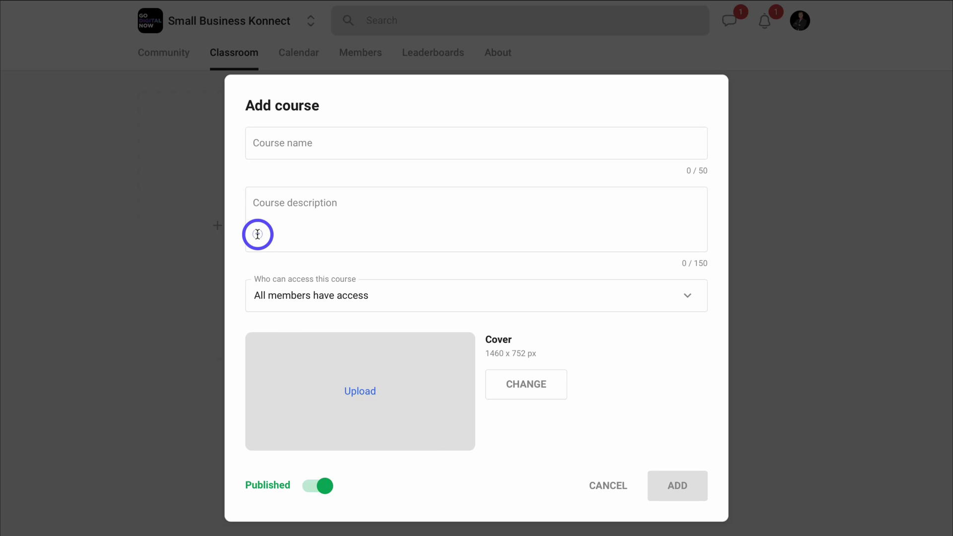
left_click(274, 145)
type("Notion 101")
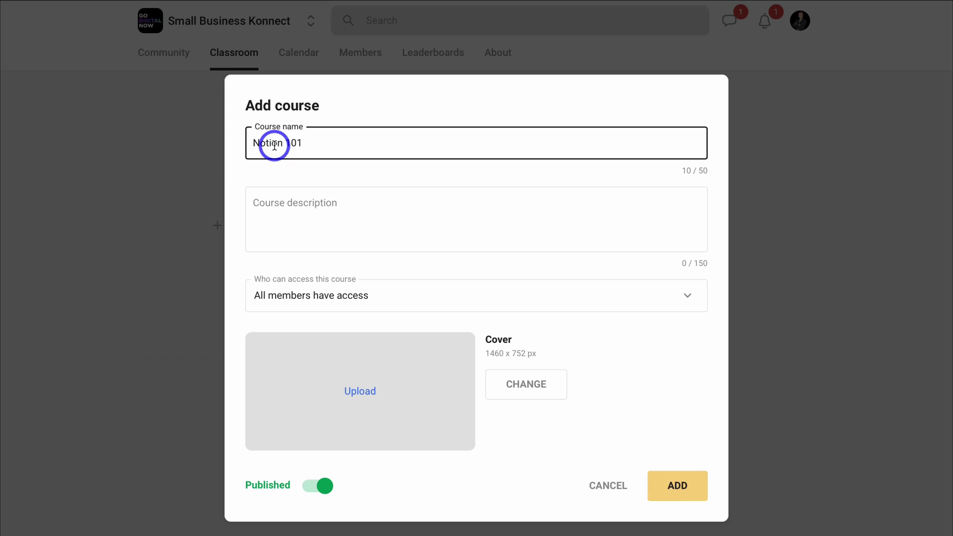
left_click(269, 207)
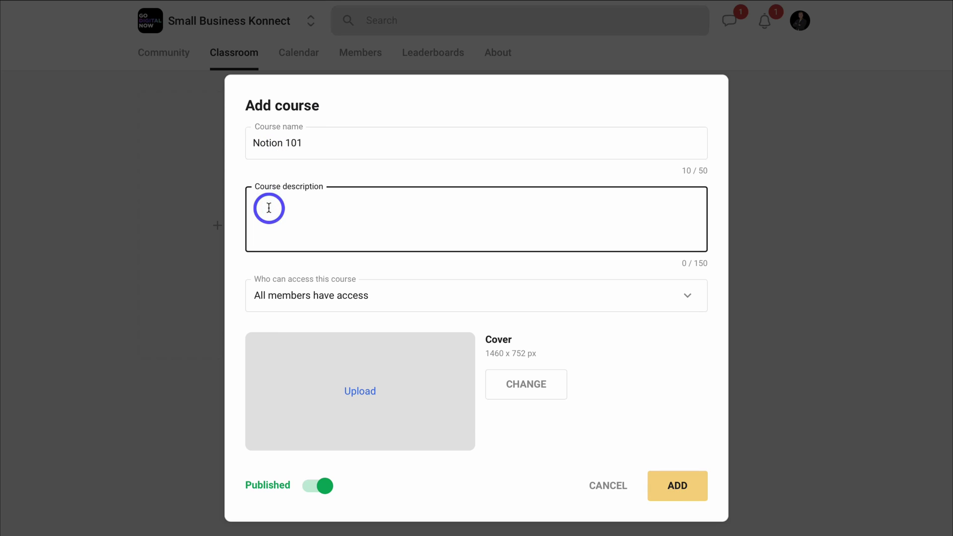
type("Setup your business with Notion.")
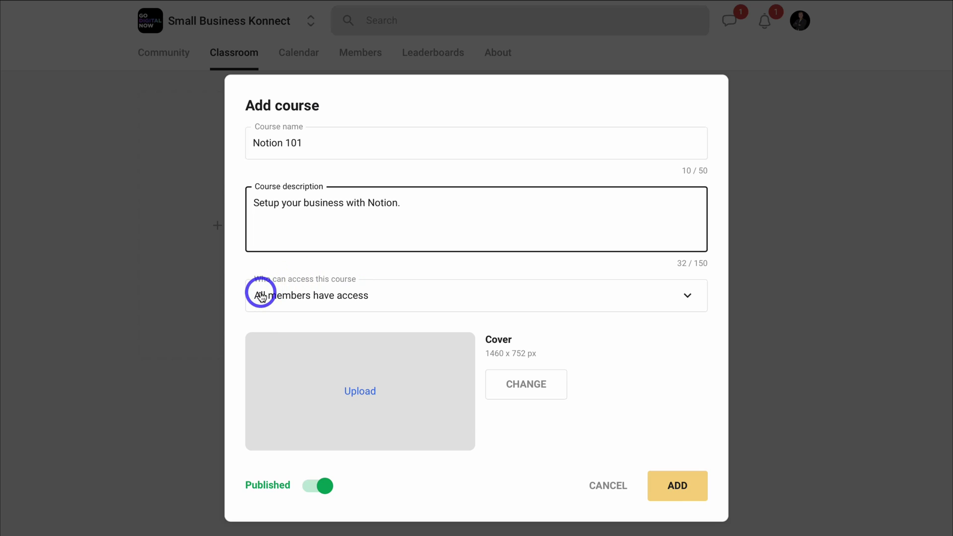
left_click(423, 297)
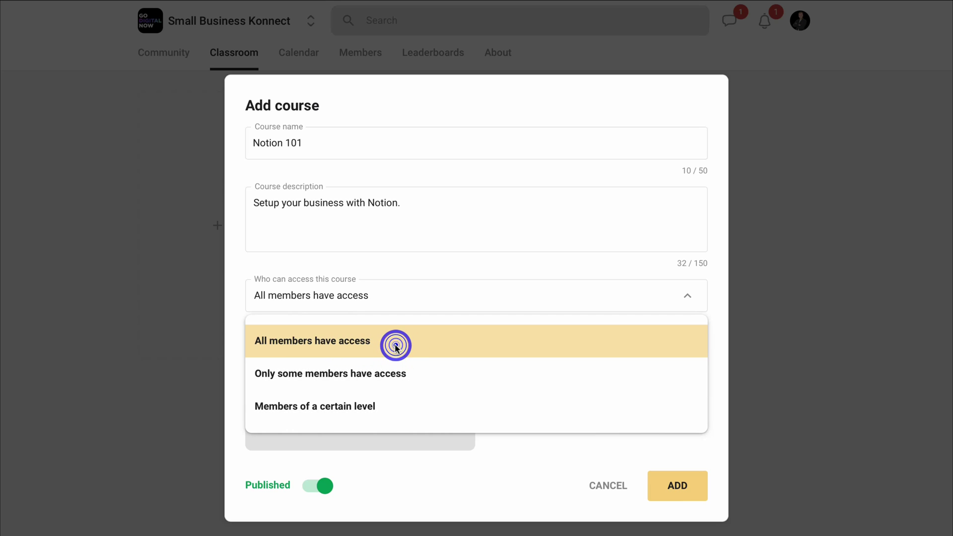
left_click(511, 464)
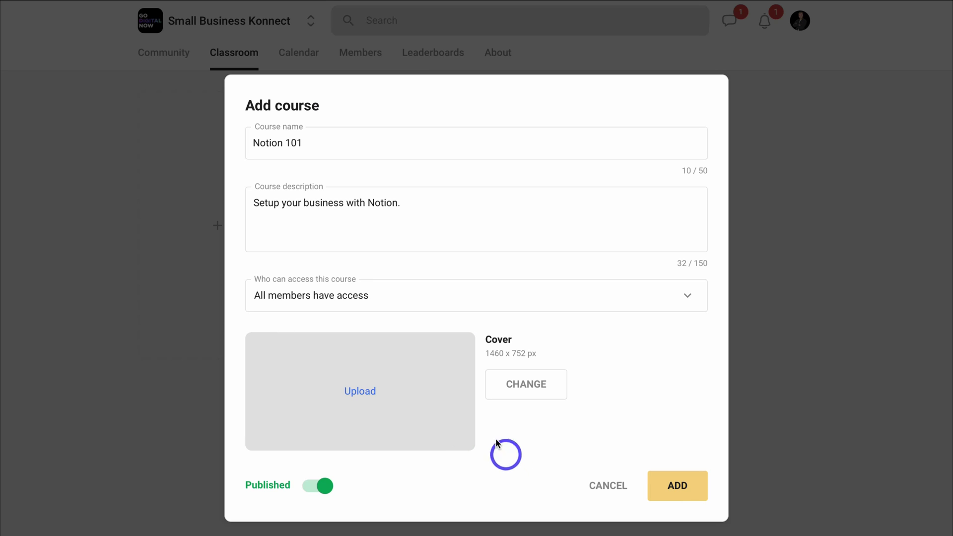
left_click(361, 398)
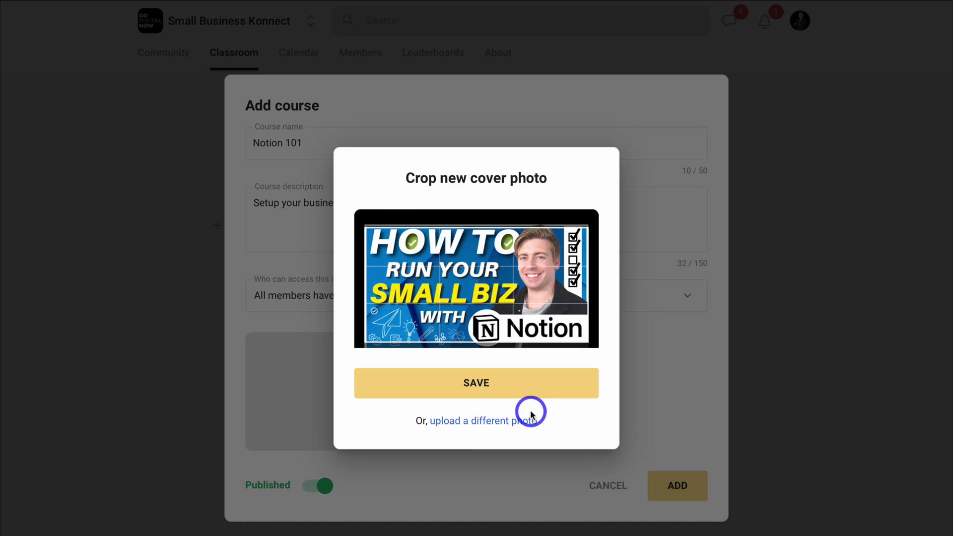
left_click(511, 390)
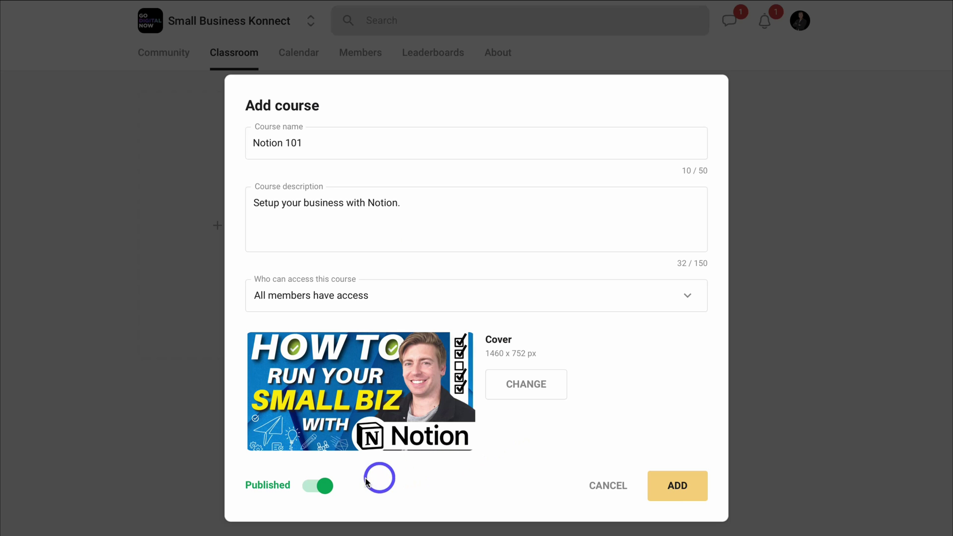
left_click(322, 485)
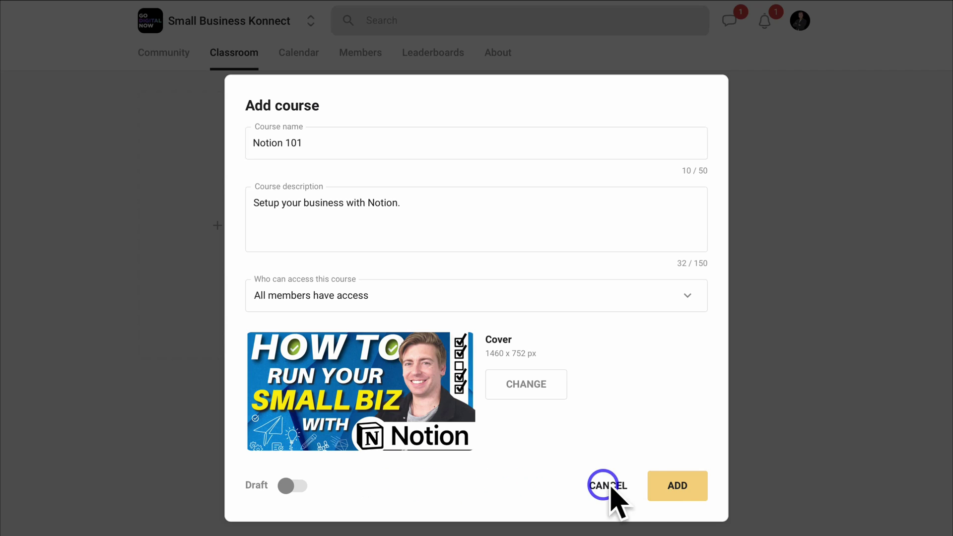
left_click(675, 488)
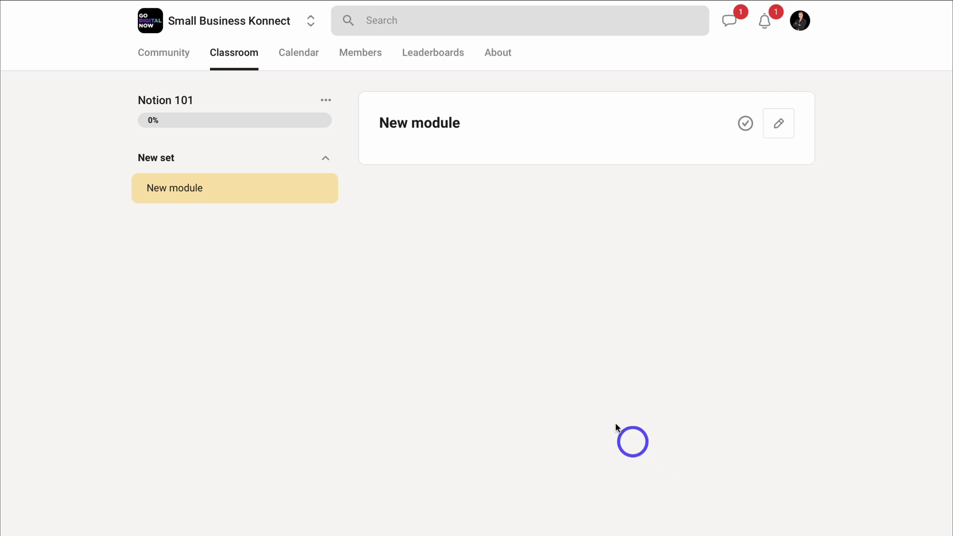
Rename the course's 'New set' section to 'Getting Started'
mouse_move(270, 151)
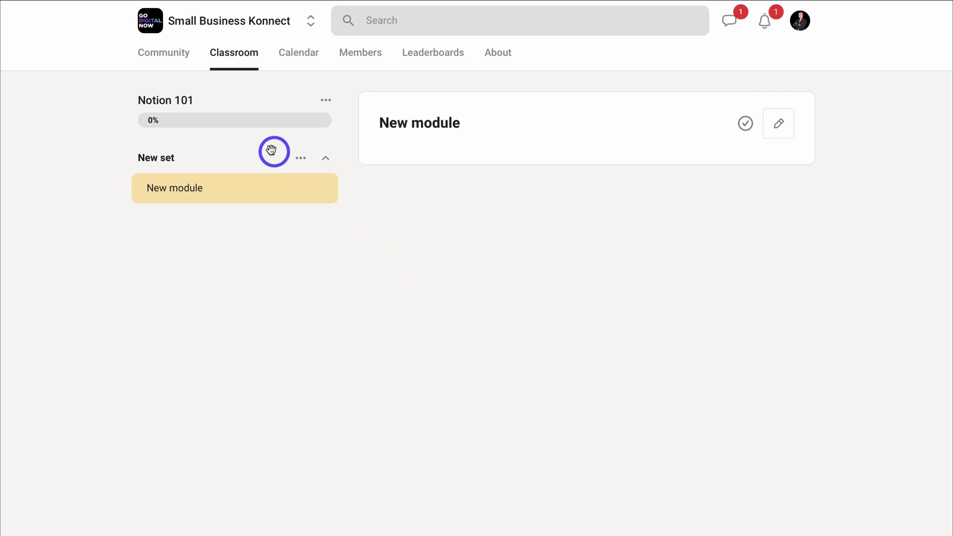
left_click(302, 158)
left_click(279, 198)
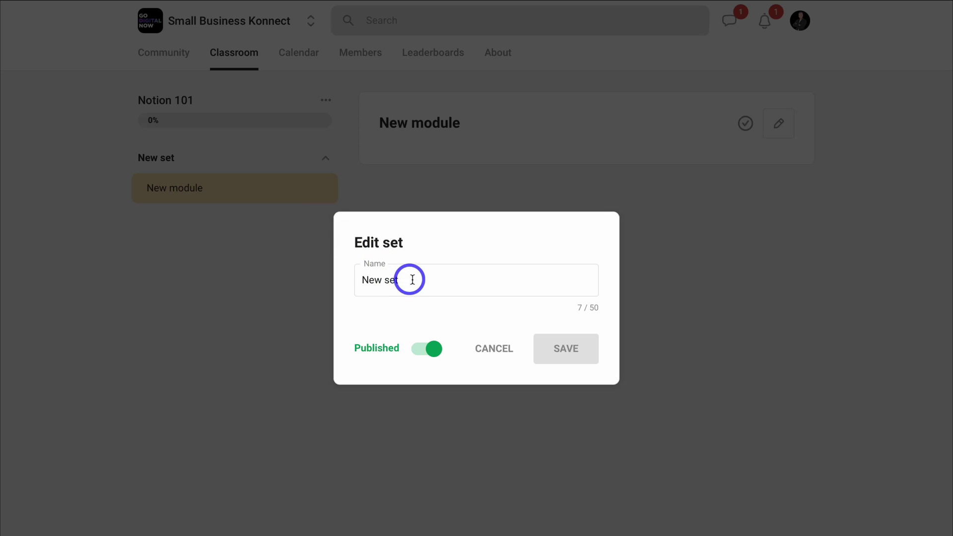
left_click_drag(415, 279, 367, 279)
type("Getting Started")
left_click(550, 343)
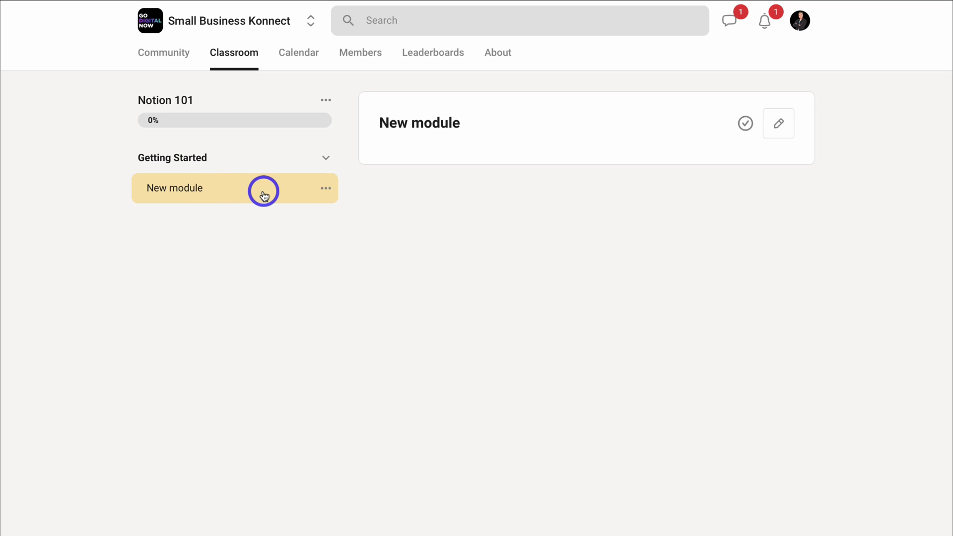
Retitle the module 'Notion Templates', embed the Notion small-business YouTube video, and save it
left_click(769, 126)
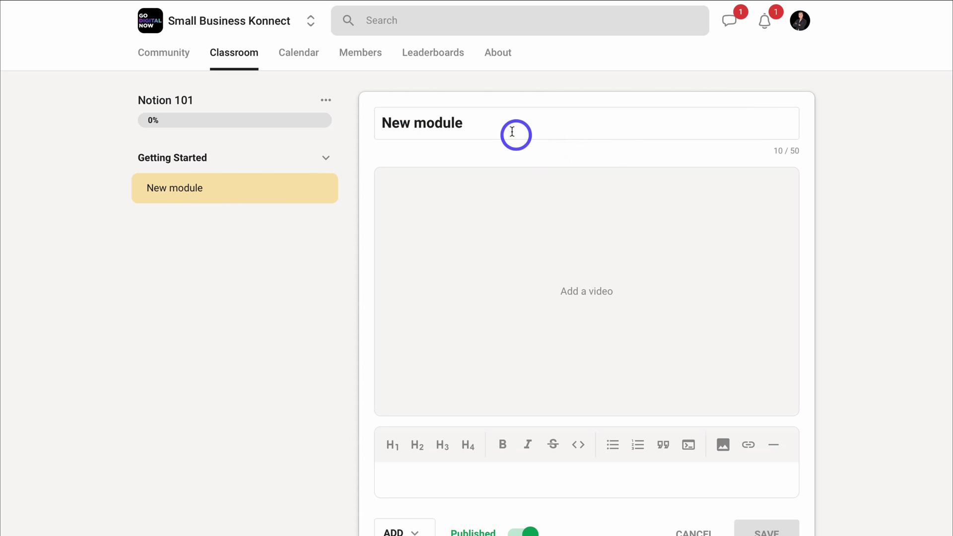
left_click_drag(494, 122, 365, 121)
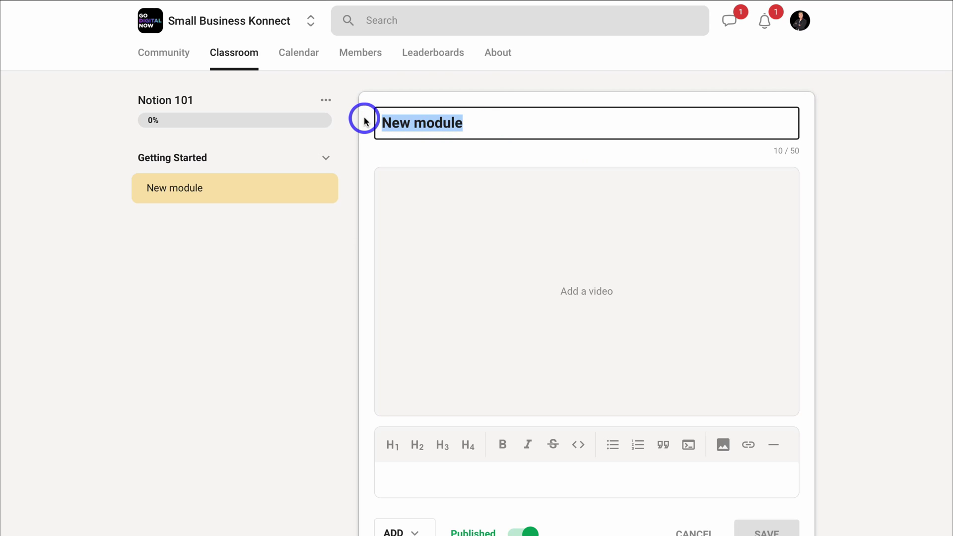
type("Notion Templates")
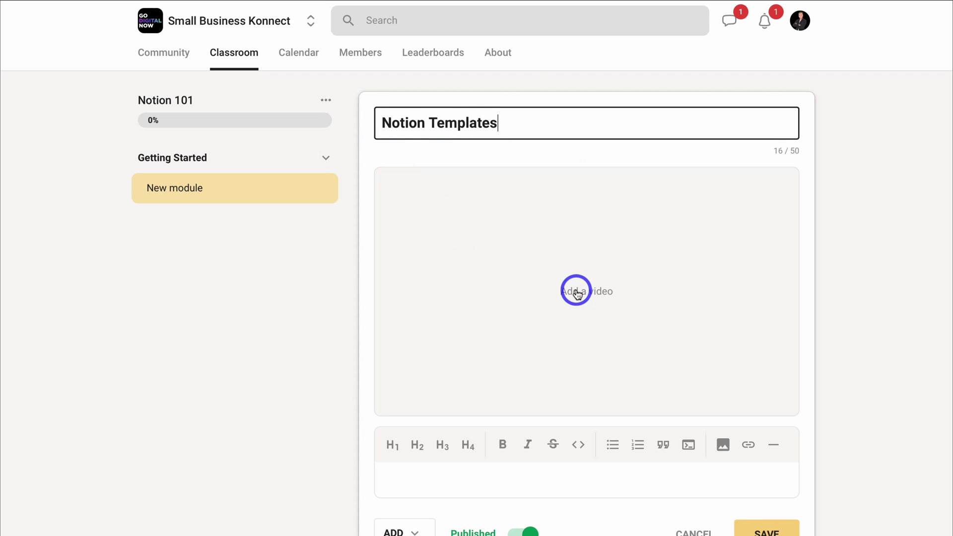
left_click(579, 290)
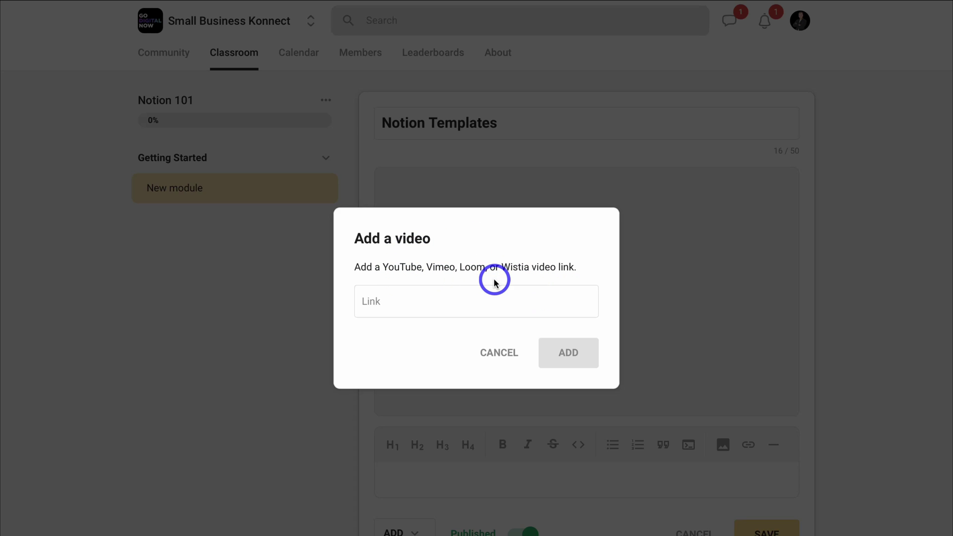
left_click(394, 299)
key("ctrl+v")
left_click(557, 353)
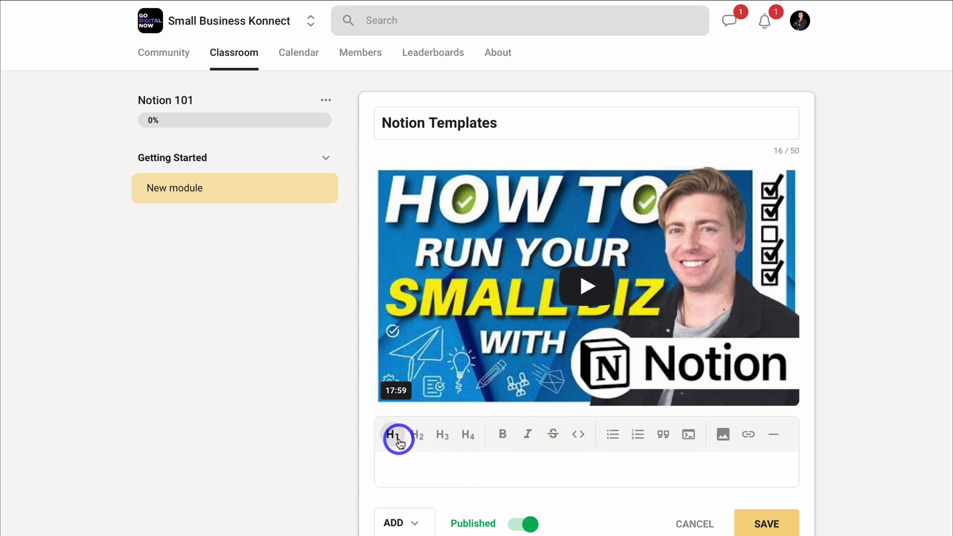
left_click(560, 464)
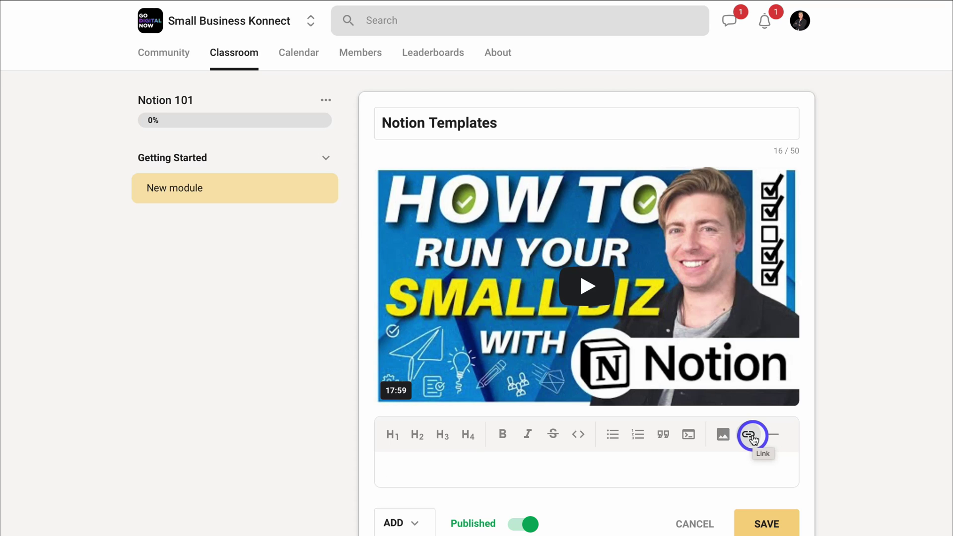
left_click(415, 523)
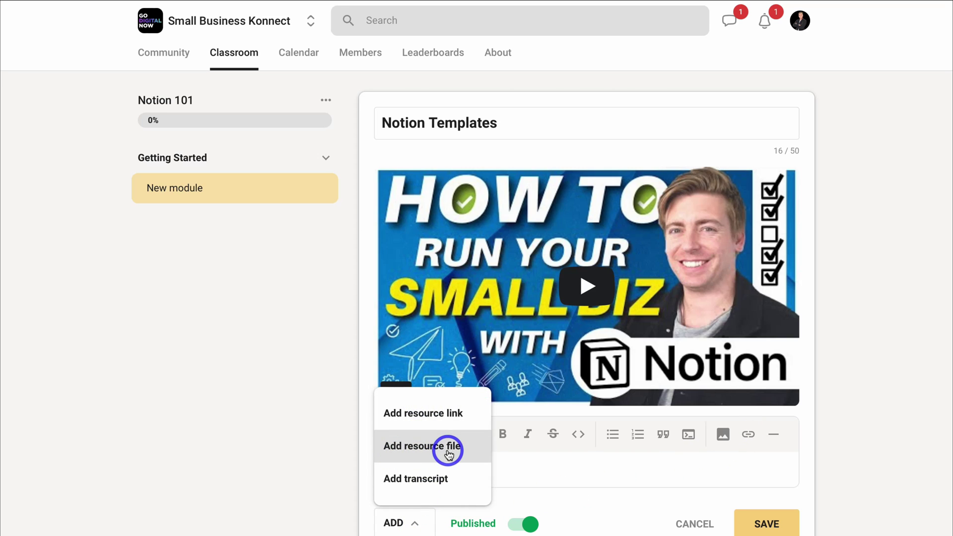
left_click(518, 477)
left_click(748, 525)
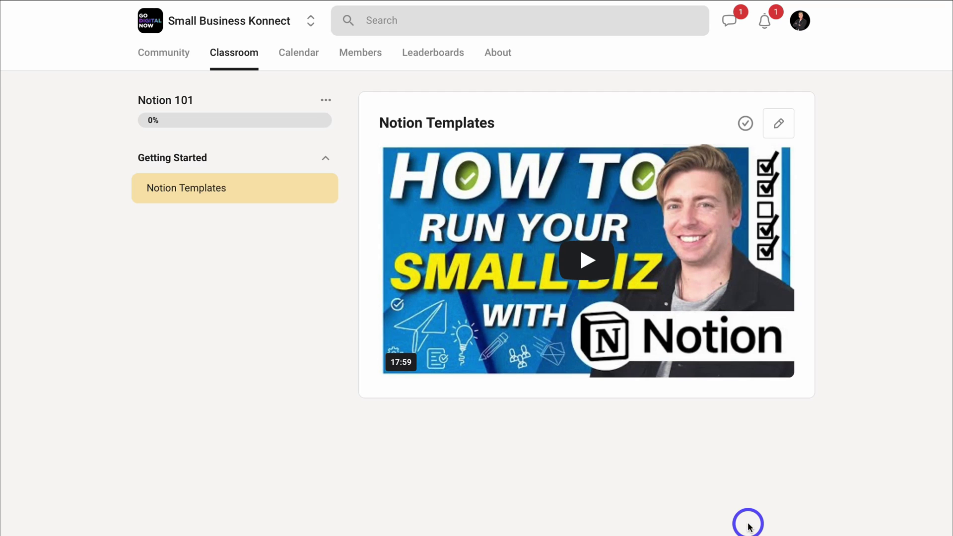
Add a new set named 'Grow with Notion' to the Notion 101 course
left_click(326, 100)
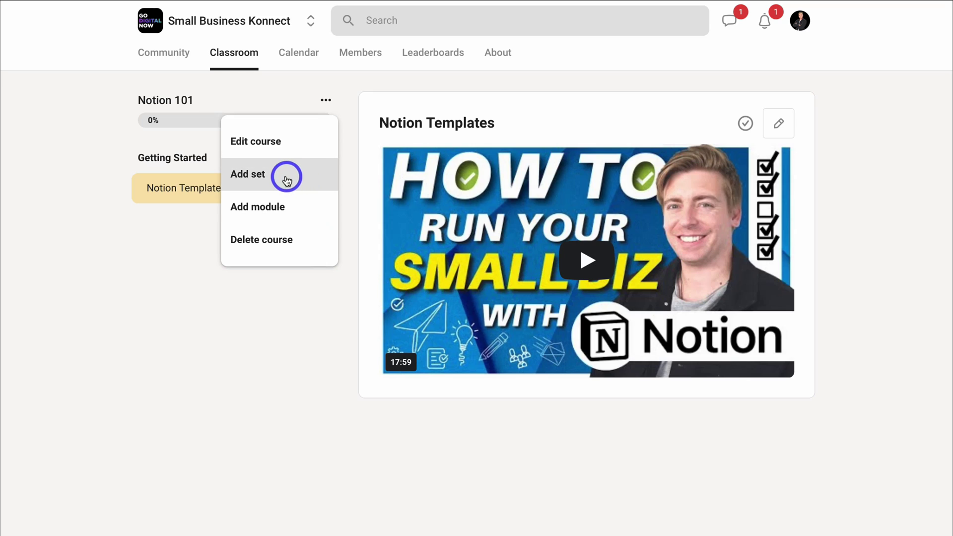
left_click(303, 176)
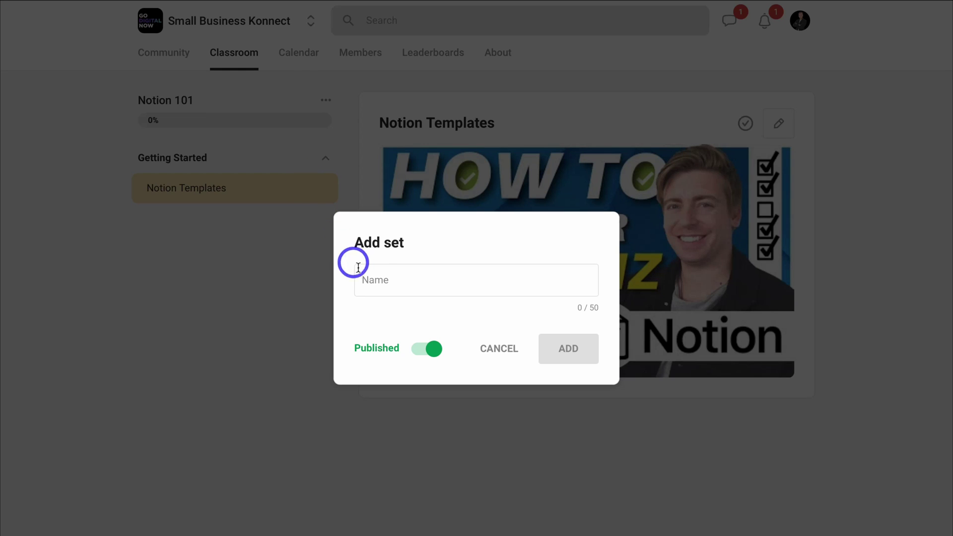
left_click(375, 276)
type("Grow with Notion")
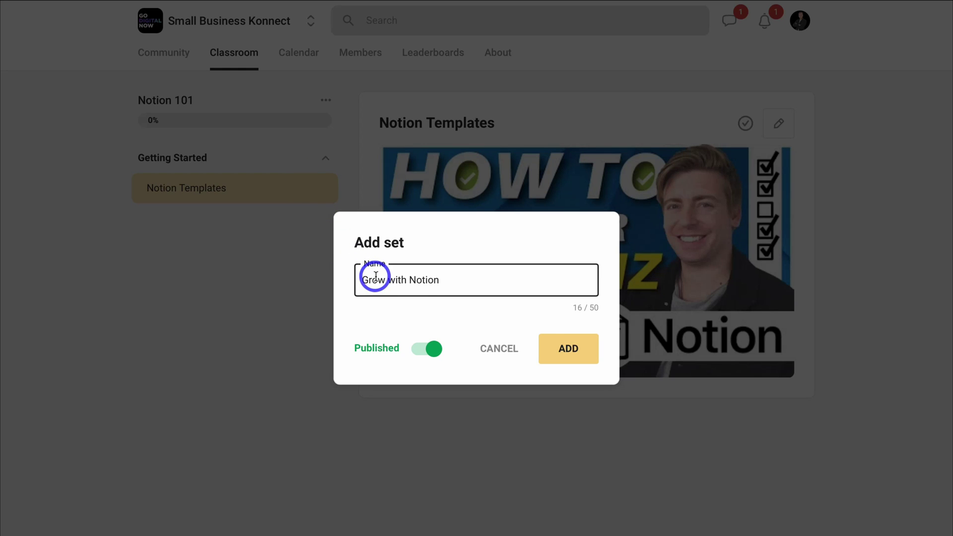
left_click(559, 351)
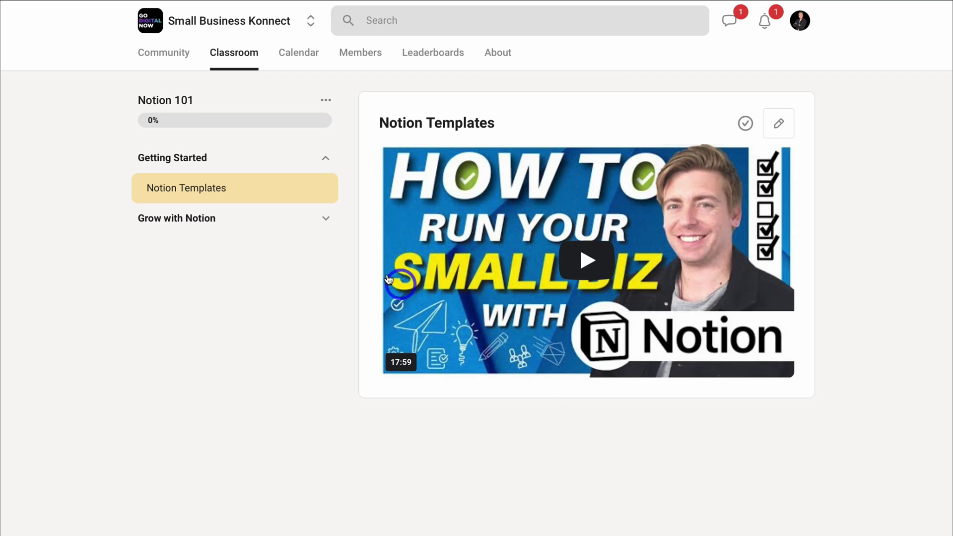
Add the CRM Notion and Task Management Notion modules inside the Grow with Notion set
left_click(300, 220)
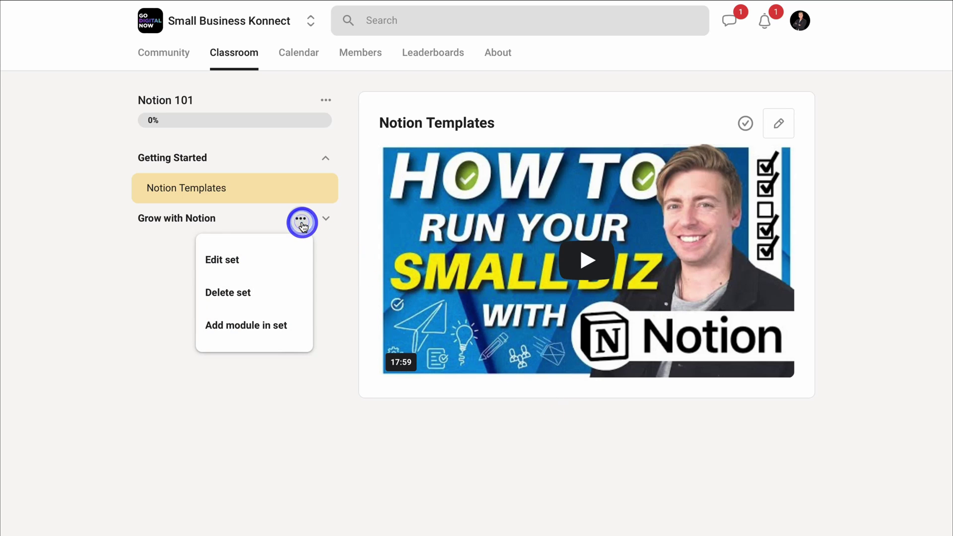
left_click(281, 324)
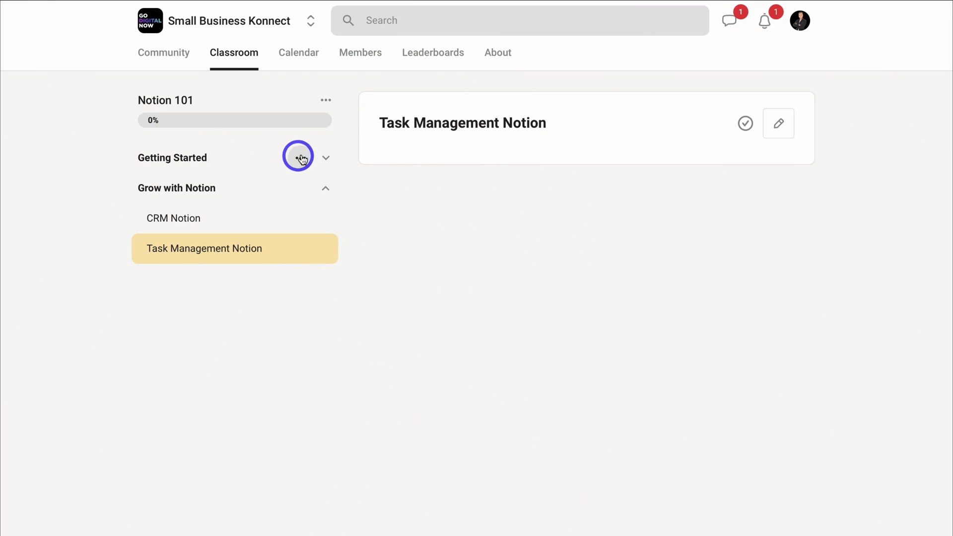
left_click(324, 158)
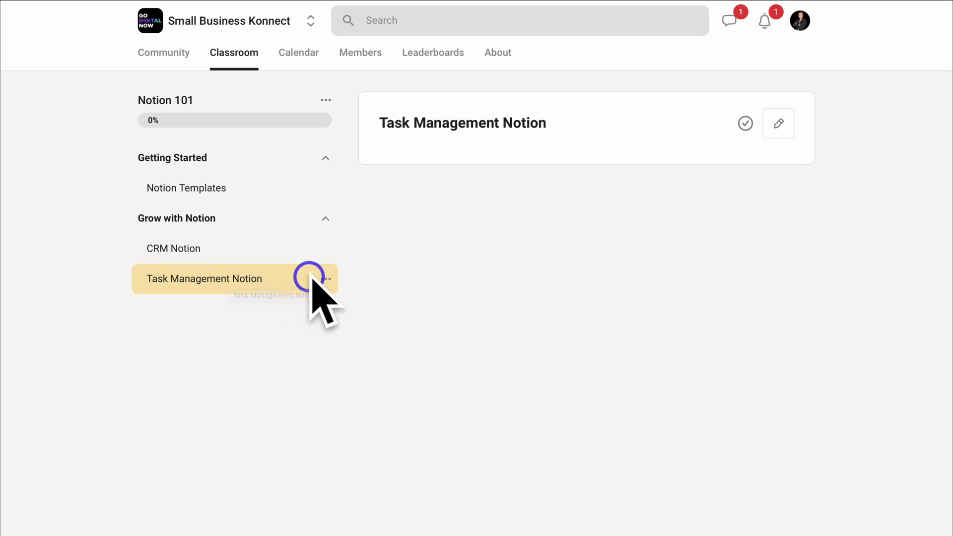
left_click(323, 281)
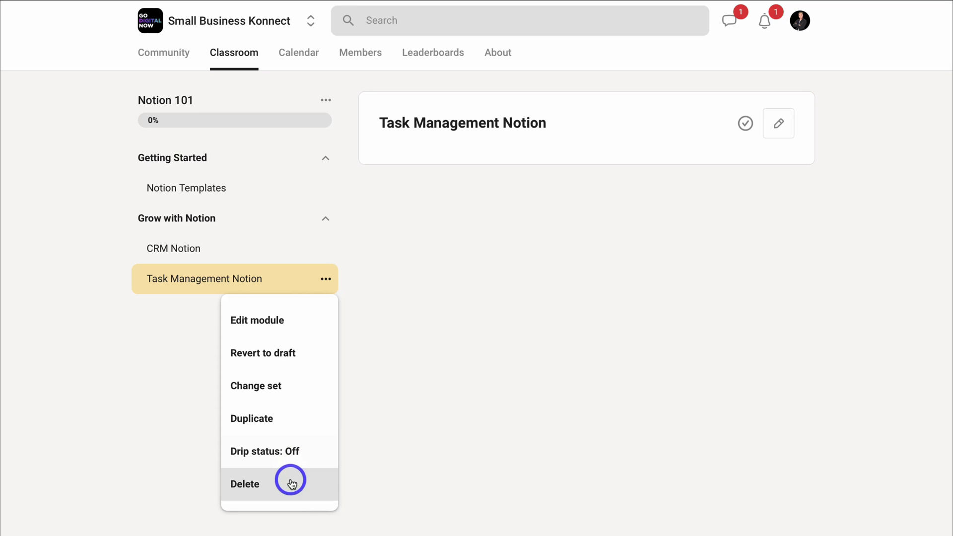
left_click(430, 469)
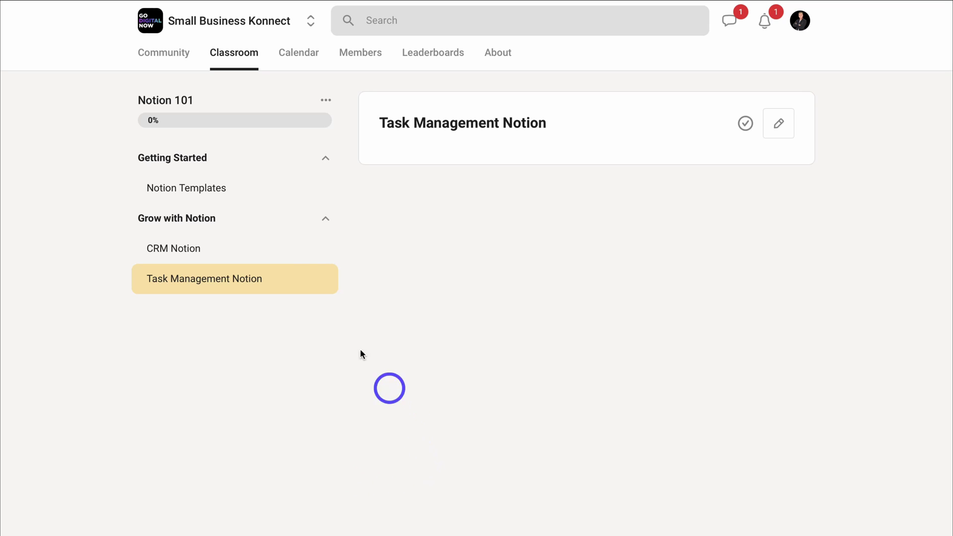
Draft a post 'Notion for business' asking 'Have you completed module one of our course?' with a Complete action
left_click(167, 59)
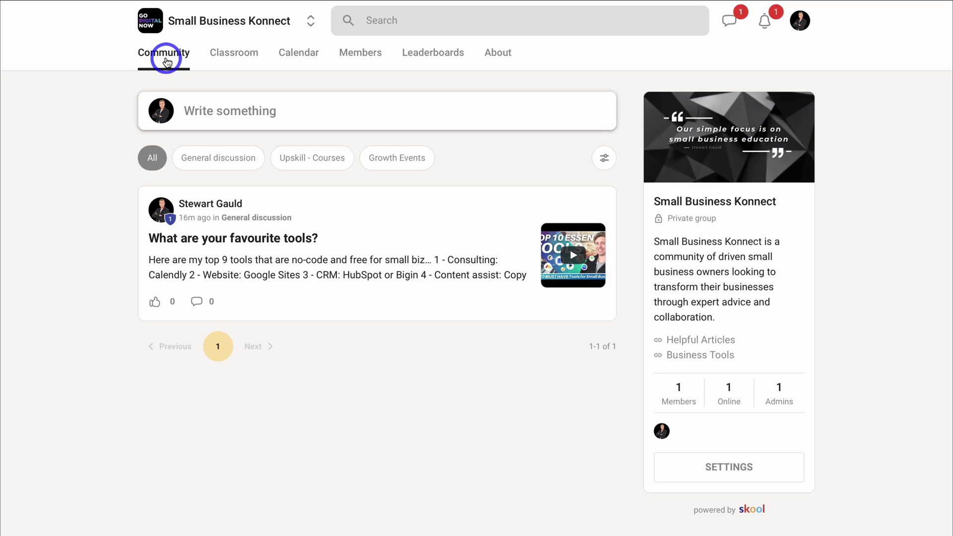
left_click(205, 116)
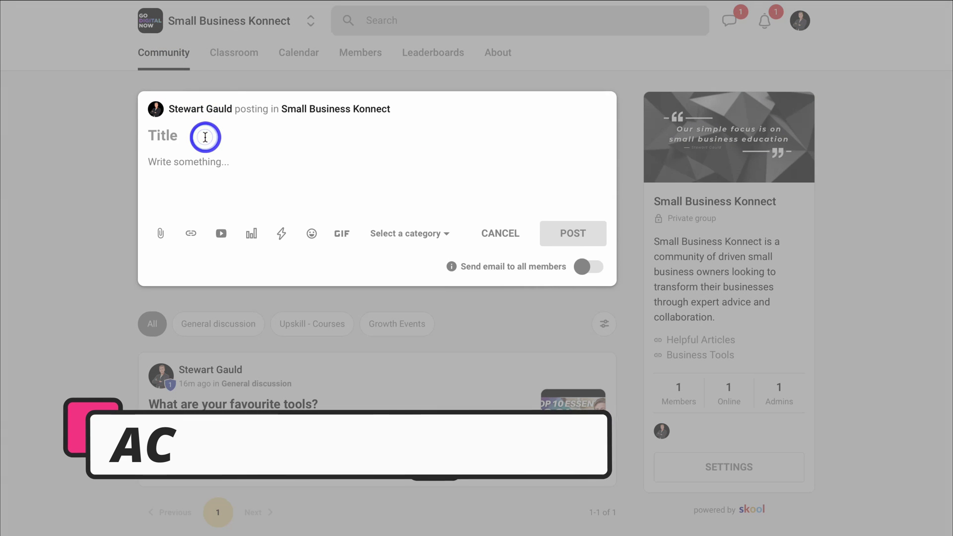
type("Notion for business")
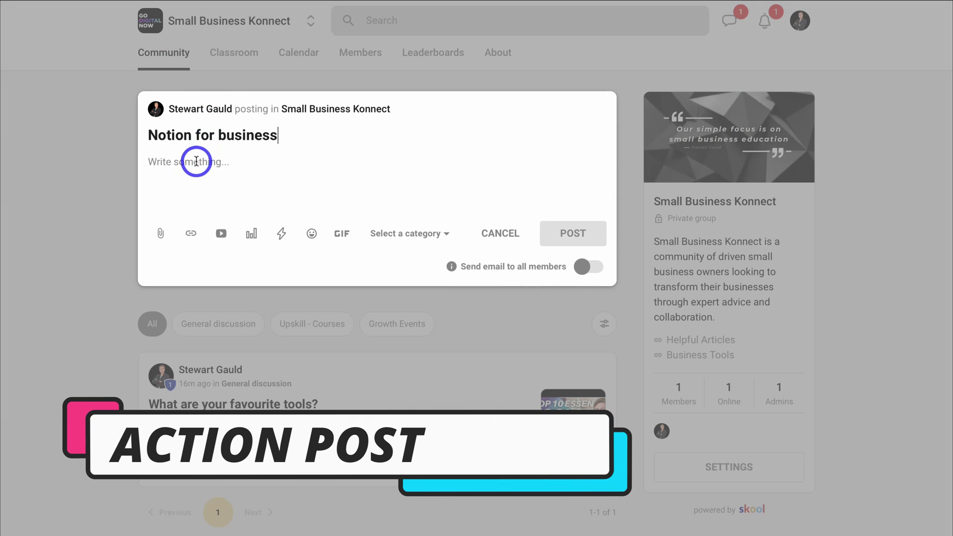
left_click(195, 161)
type("Have you completed module one of our course?")
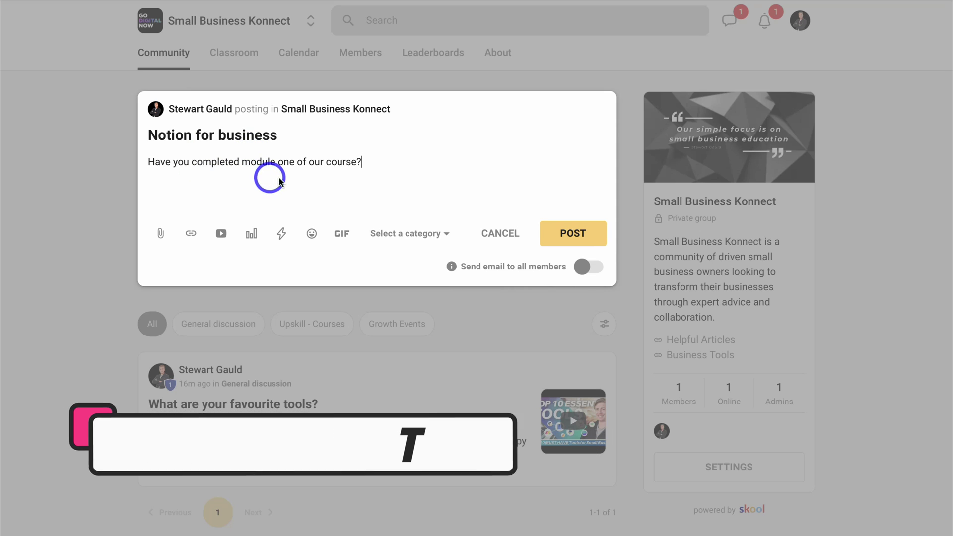
left_click(281, 233)
left_click(378, 161)
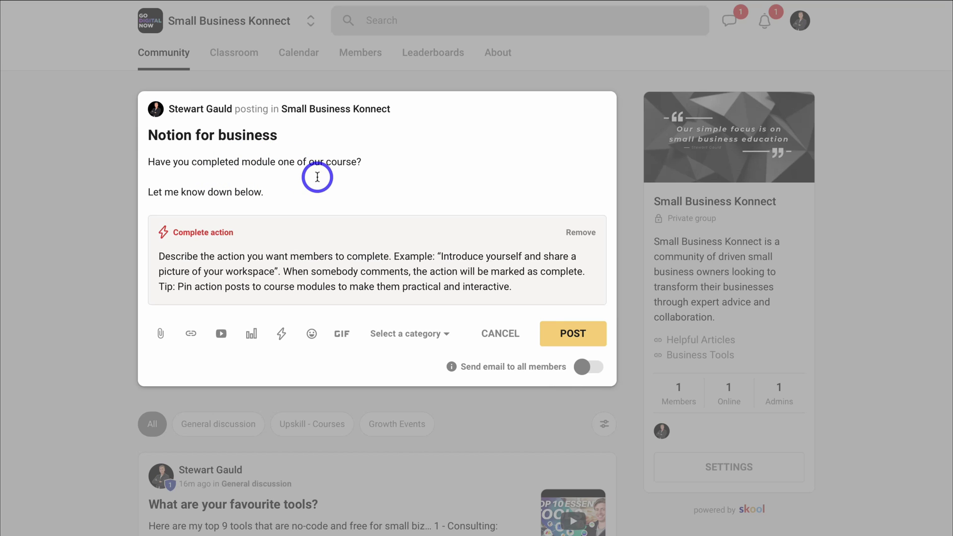
Publish the post under Upskill - Courses and check it under the General discussion and Upskill - Courses filters
left_click(425, 336)
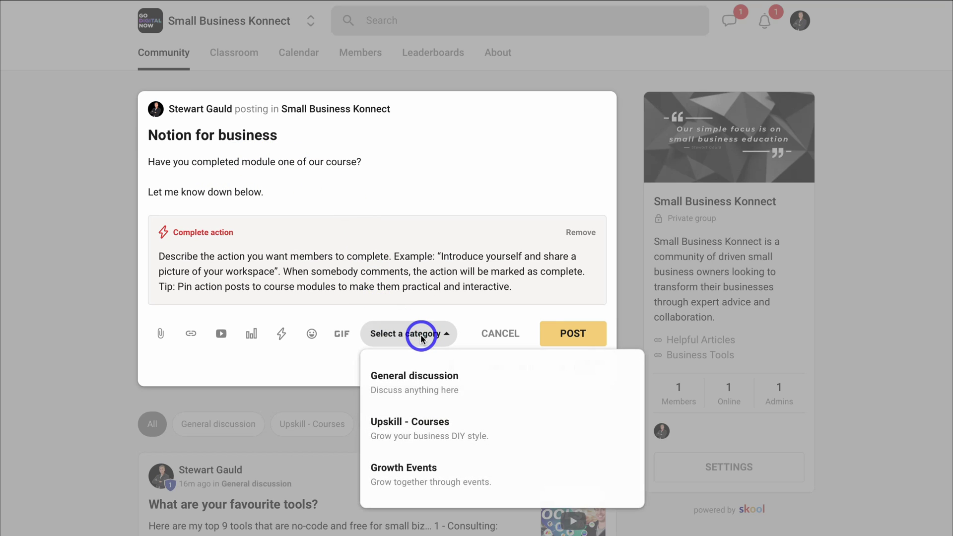
left_click(416, 435)
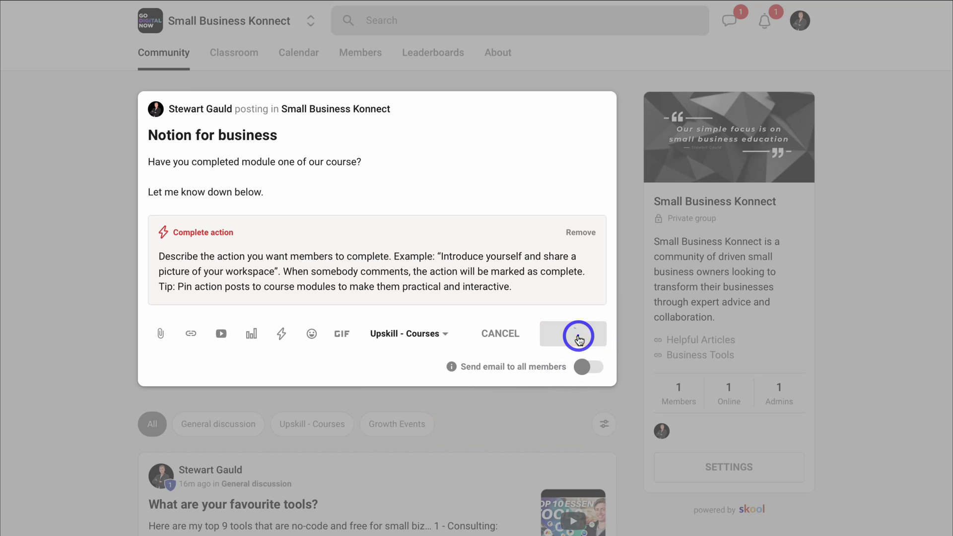
left_click(576, 336)
left_click(506, 339)
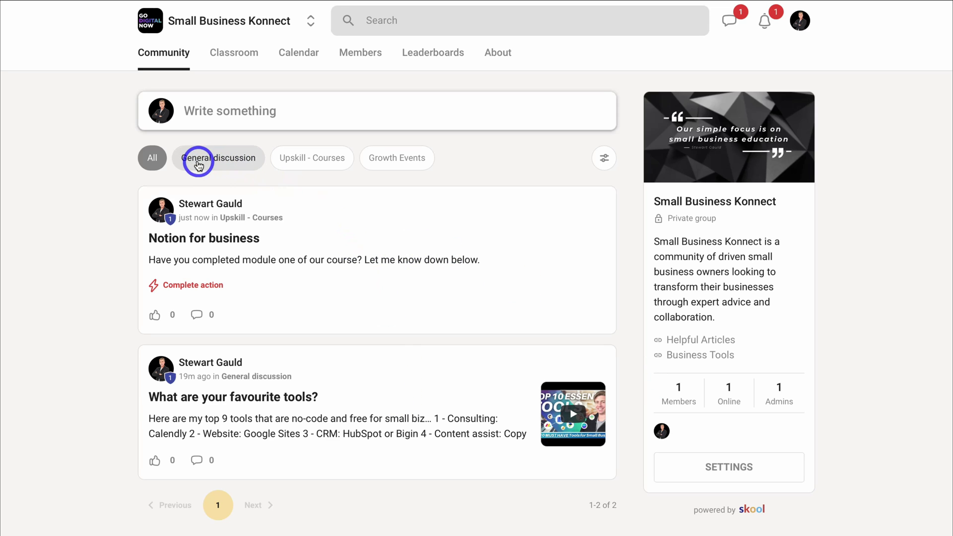
left_click(231, 160)
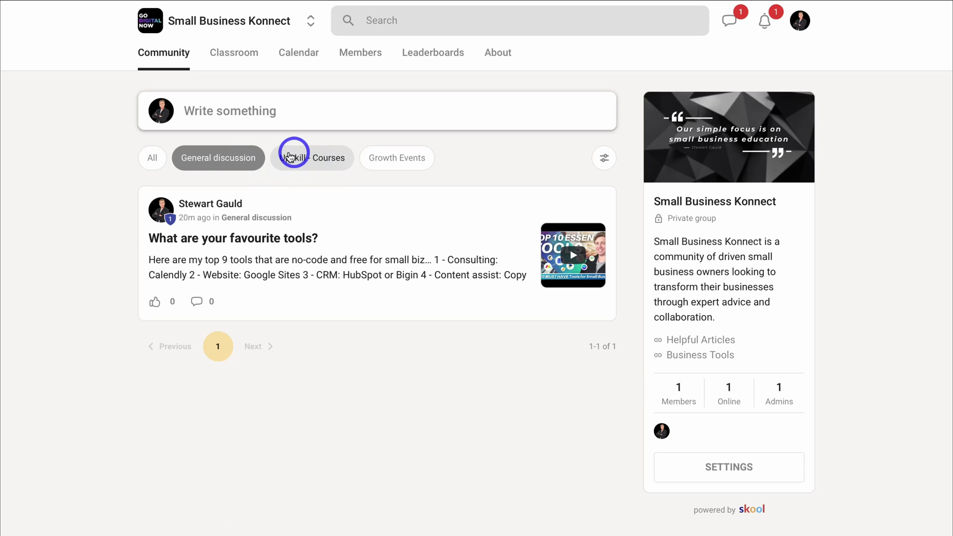
left_click(315, 167)
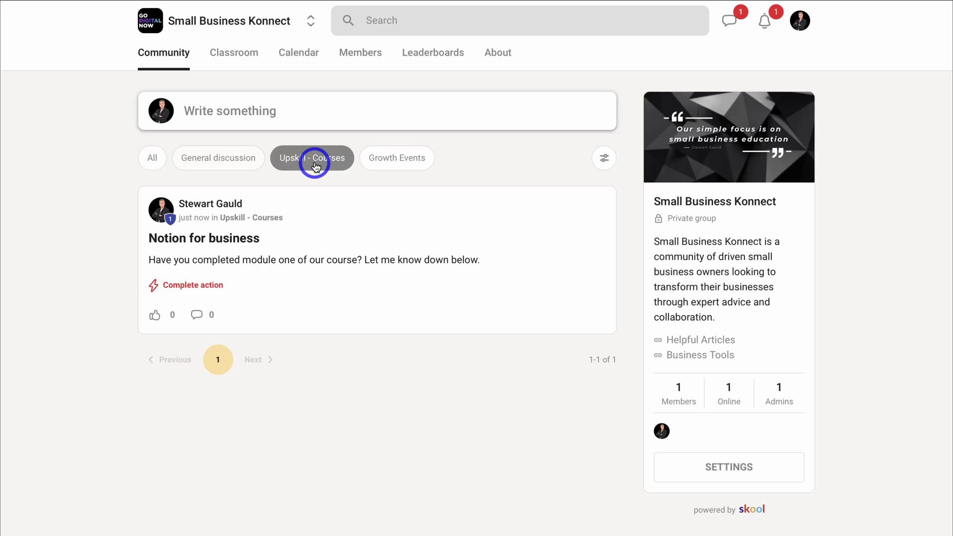
Create a calendar event titled TikTok Ads Workshop dated Oct 26, 2023
left_click(299, 54)
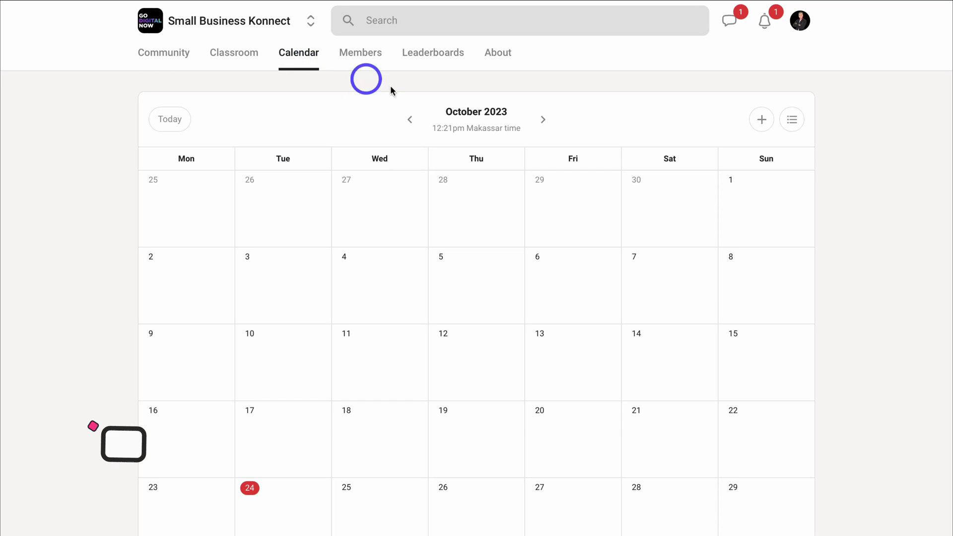
left_click(762, 119)
left_click(642, 108)
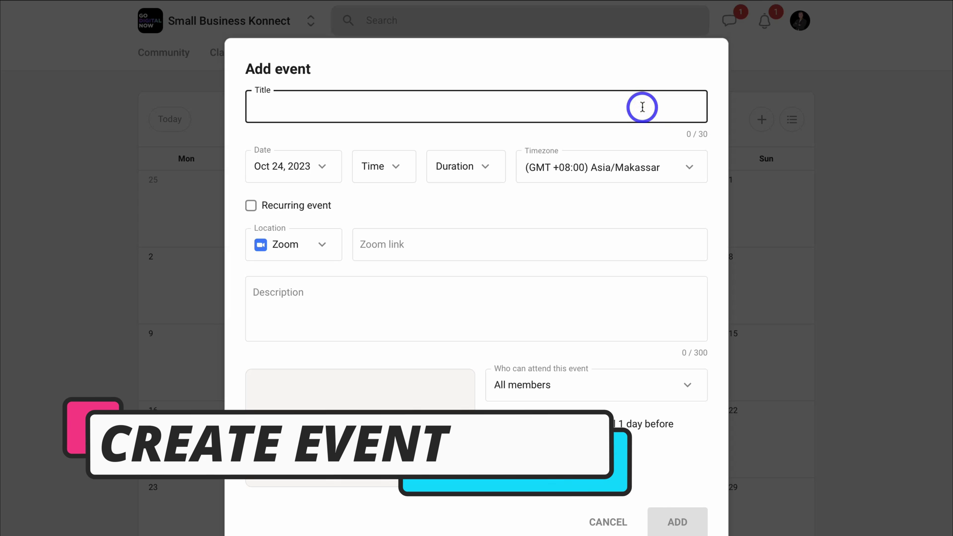
type("TikTok Ads Workshop")
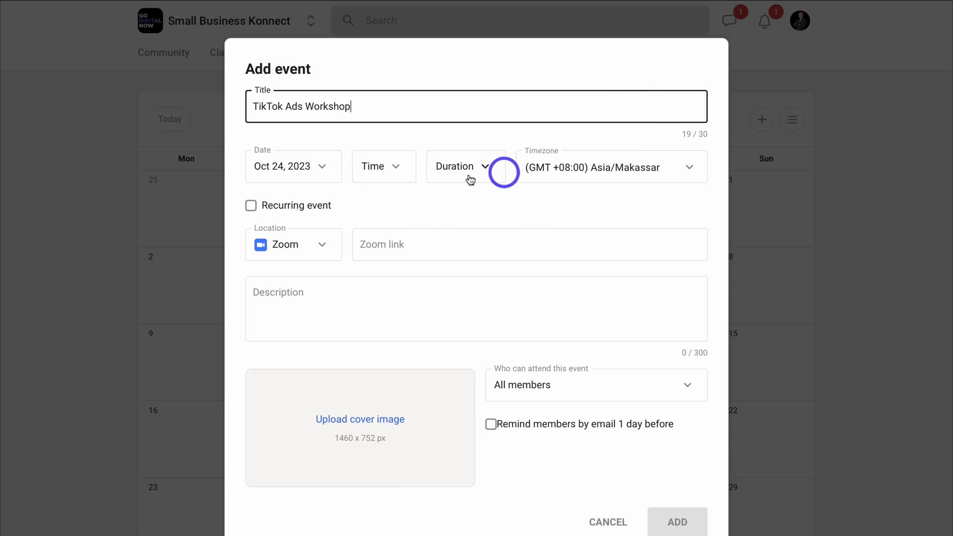
left_click(321, 169)
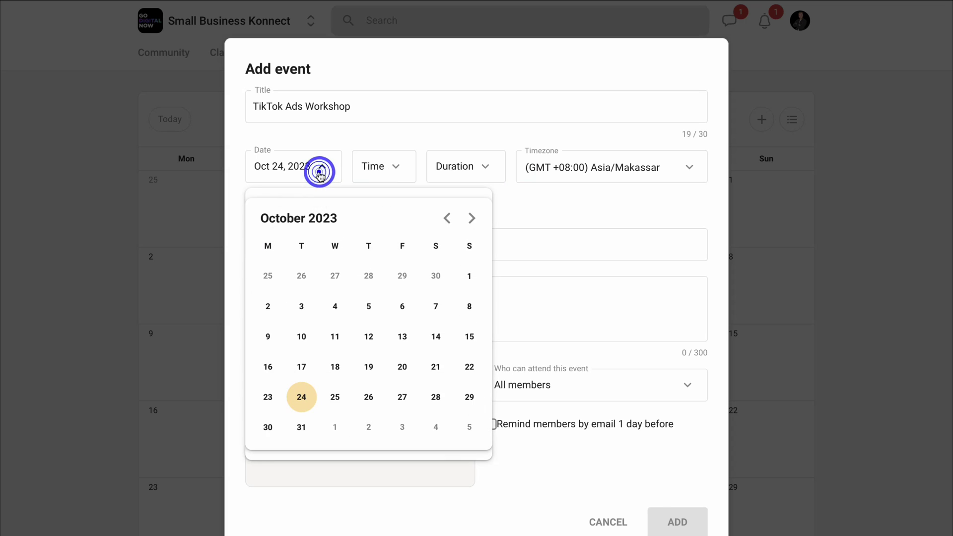
left_click(368, 397)
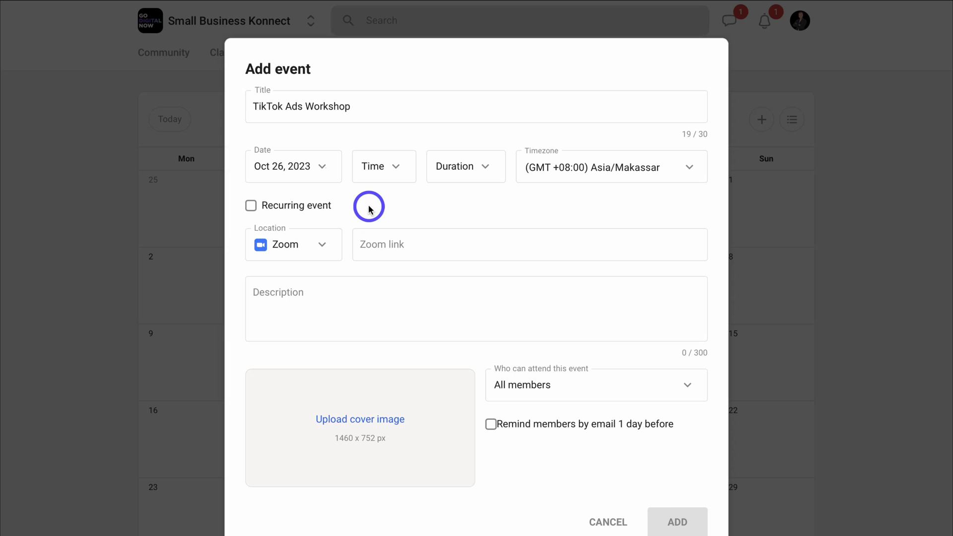
Give the event a Zoom meeting link, a description and a cover image
left_click(322, 246)
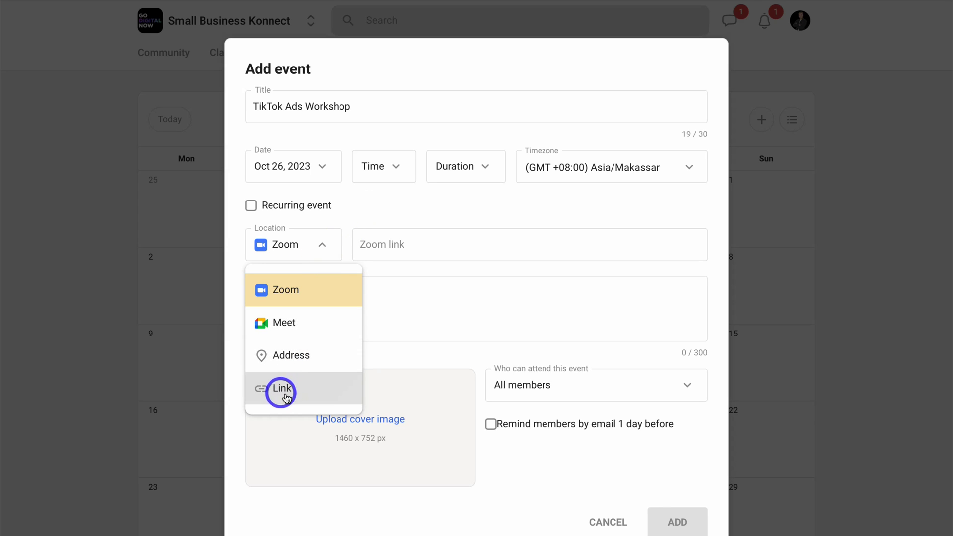
left_click(374, 247)
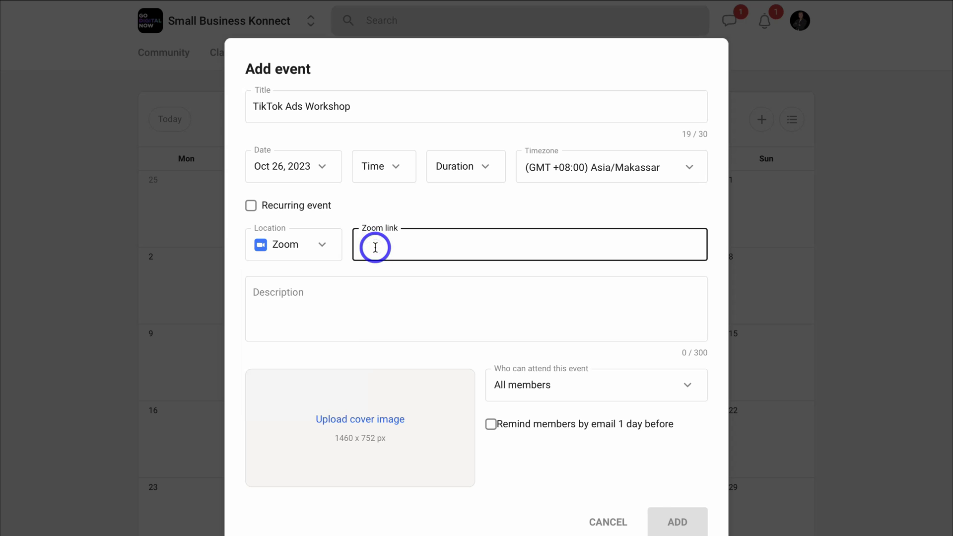
key("ctrl+v")
left_click(339, 293)
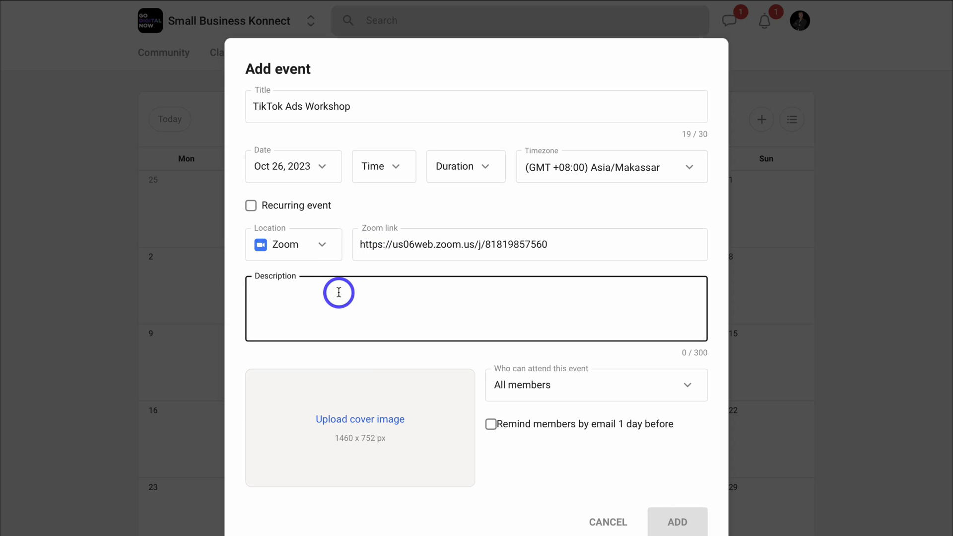
type("Join our live TikTok ads Workshop.")
left_click(361, 419)
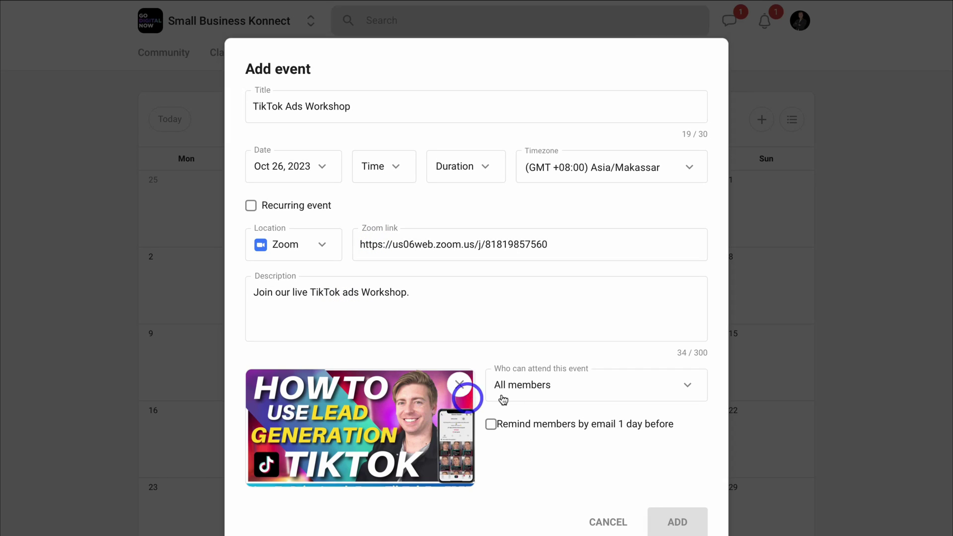
Keep the event open to all members, enable the one-day email reminder, and add it
left_click(606, 390)
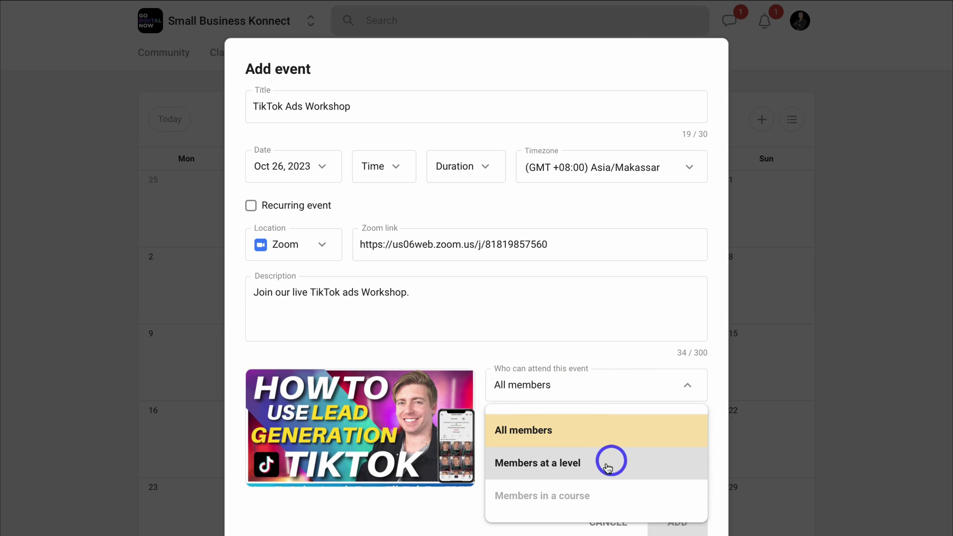
left_click(626, 355)
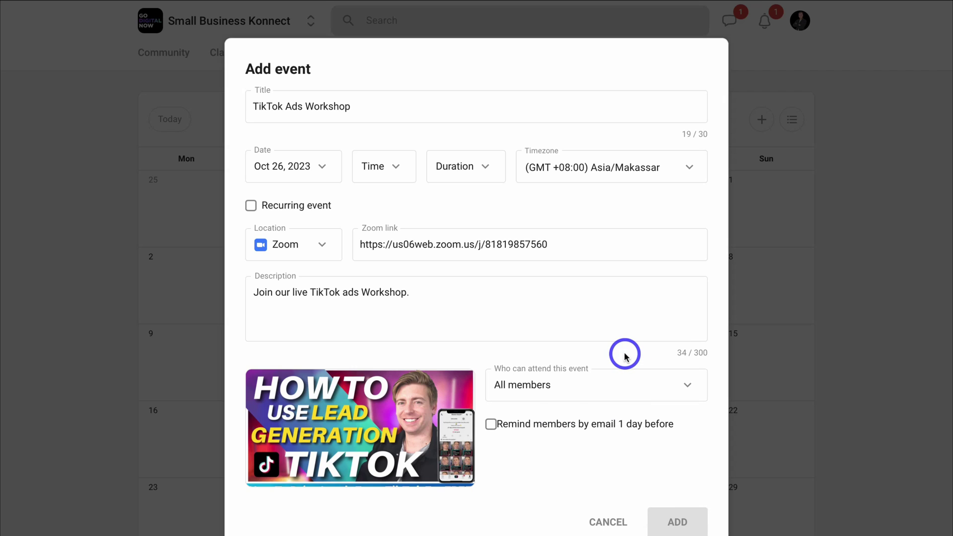
left_click(491, 424)
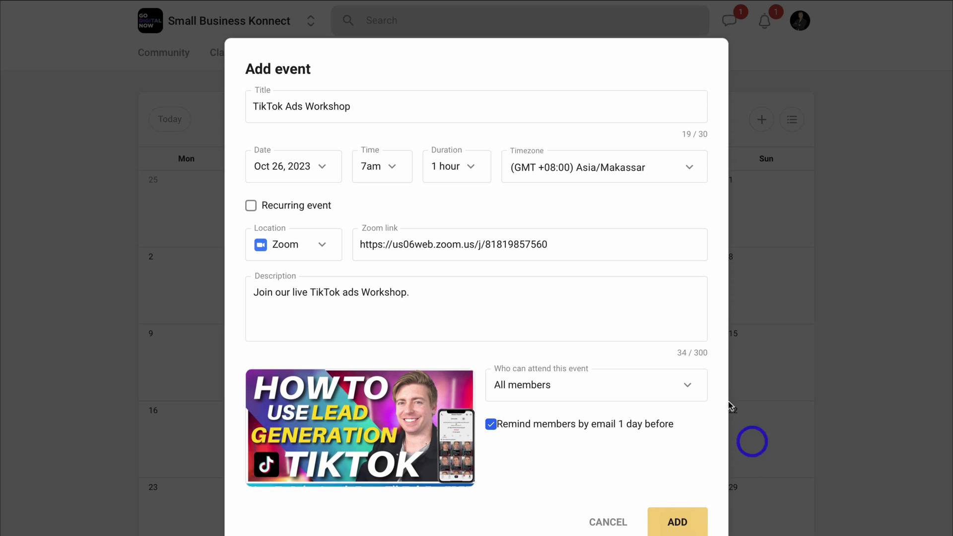
left_click(676, 522)
scroll(548, 466, "down", 2)
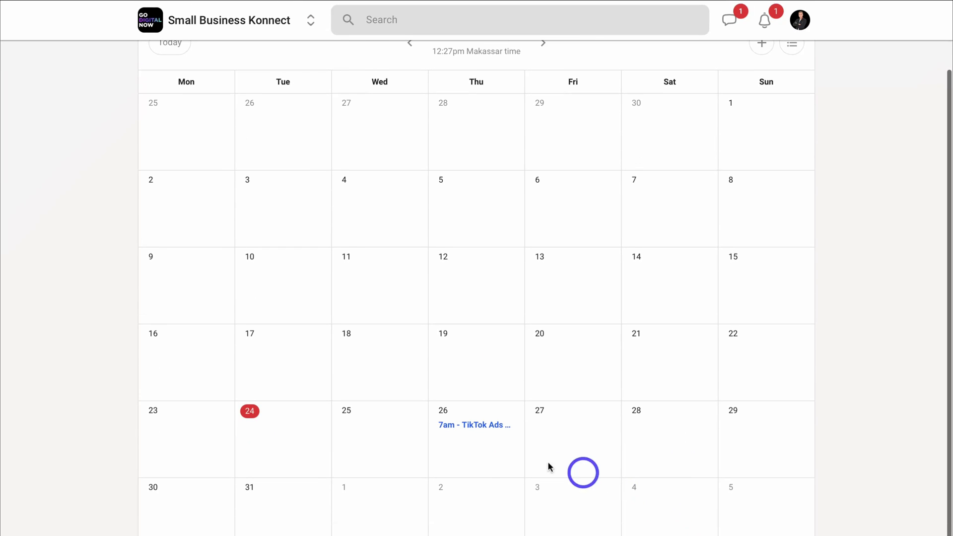
scroll(466, 453, "up", 2)
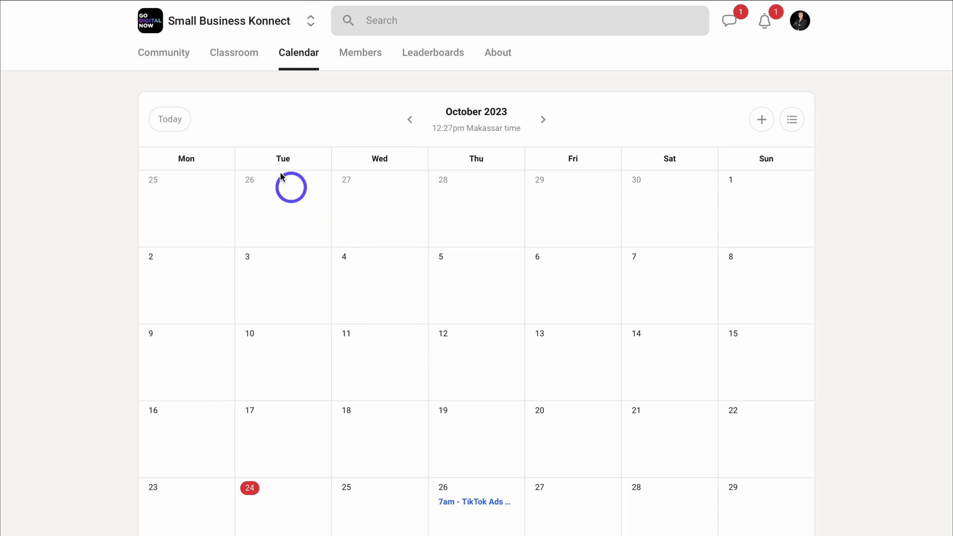
Return to the Community feed with the TikTok Ads Workshop announcement, then check notifications and chats
left_click(174, 53)
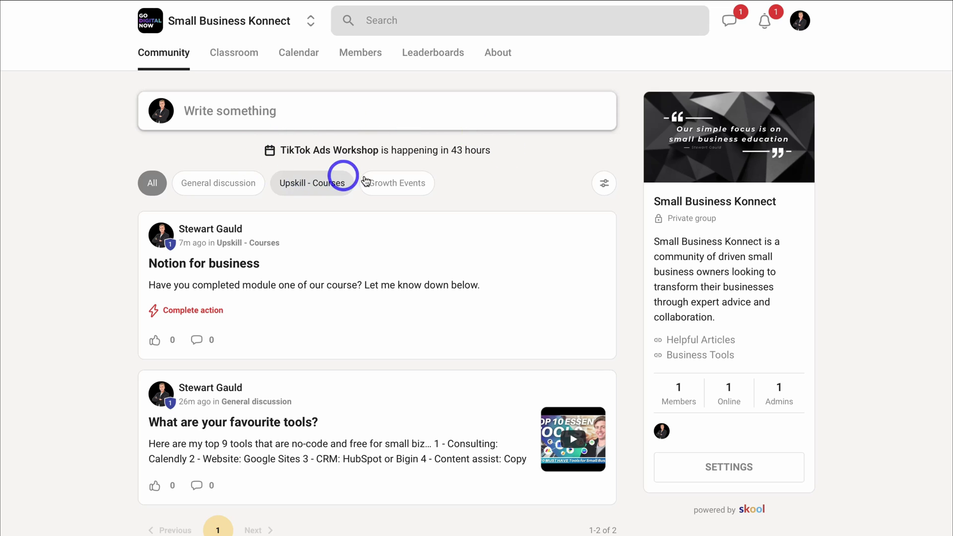
left_click(765, 26)
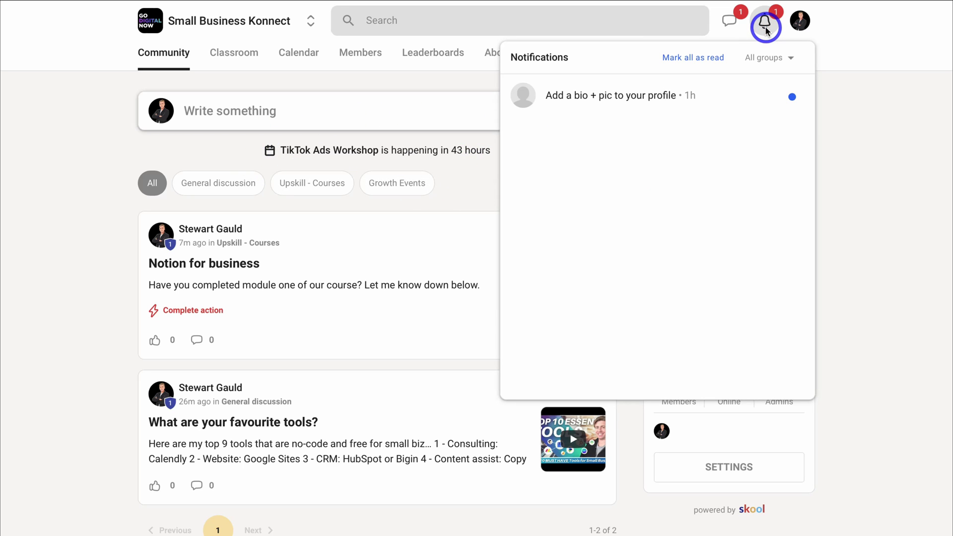
left_click(729, 26)
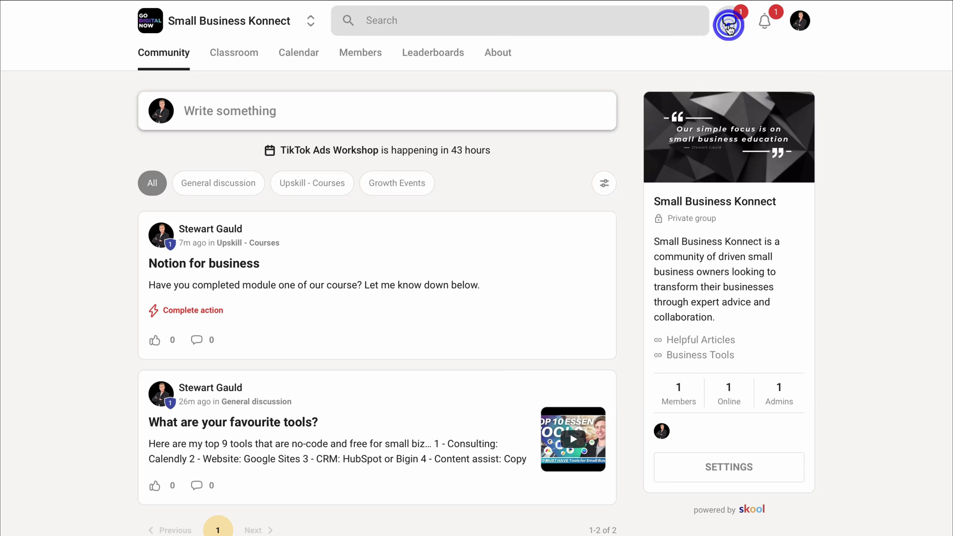
left_click(729, 28)
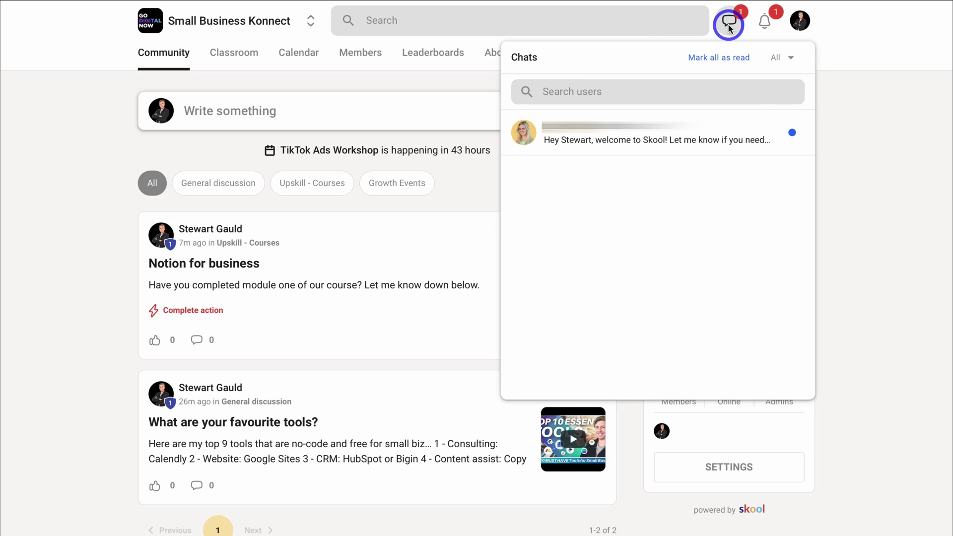
left_click(860, 112)
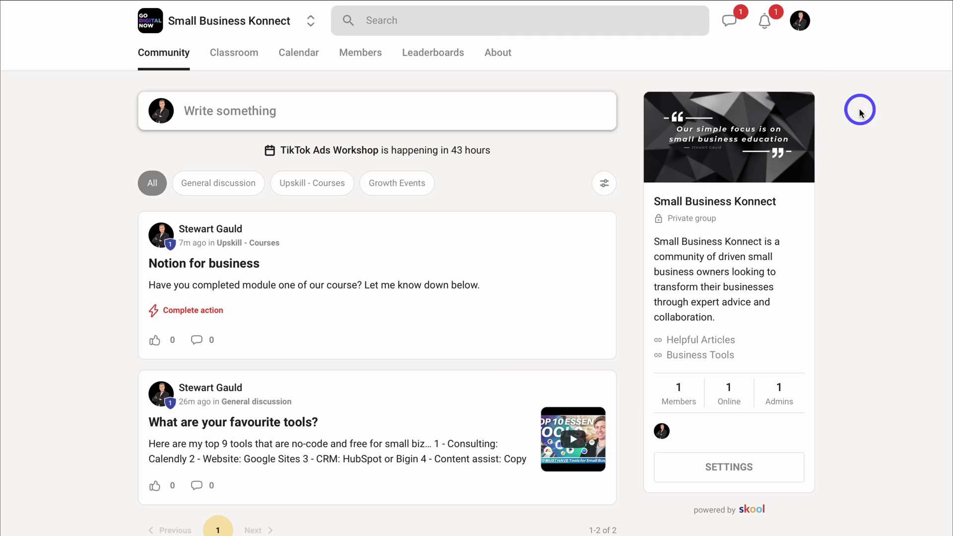
Reveal the Small Business Konnect invite link in the group settings' Invite section
left_click(727, 471)
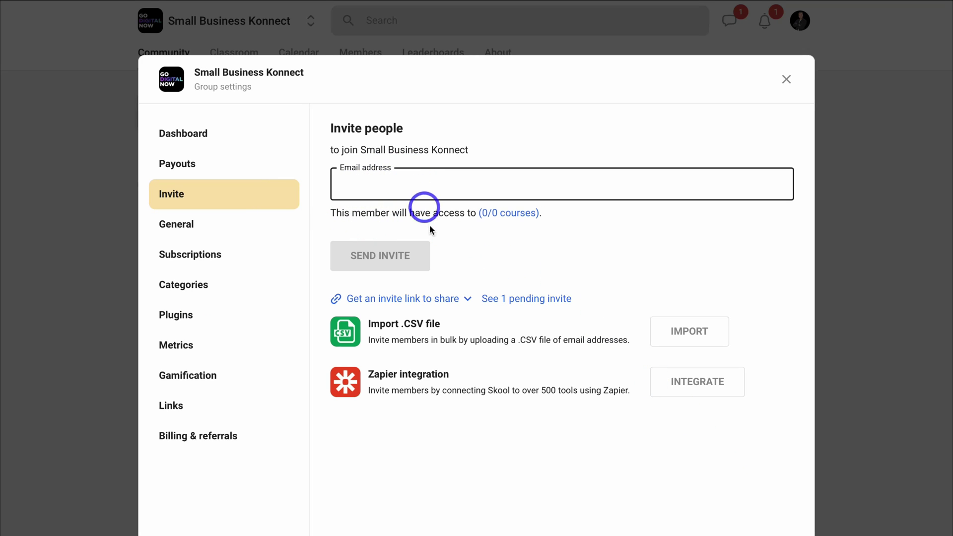
left_click(456, 303)
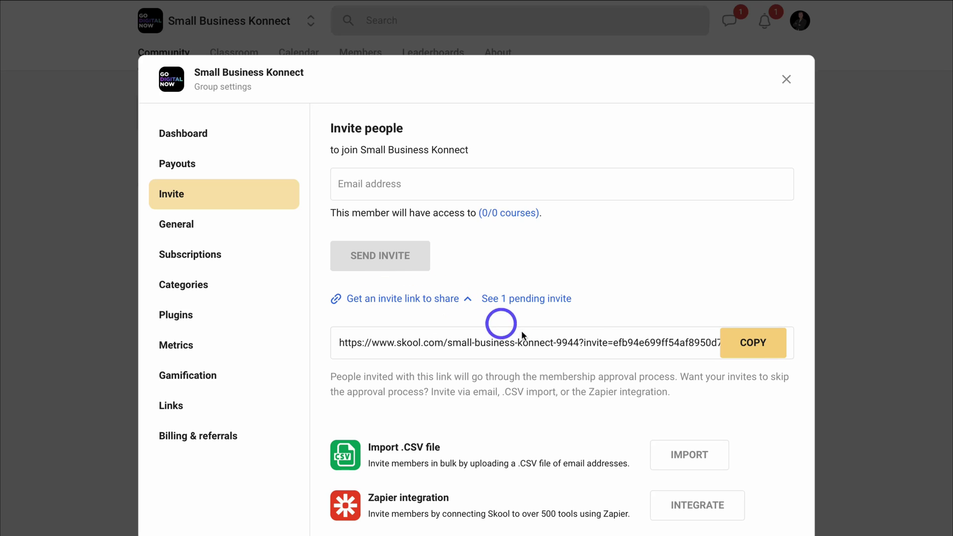